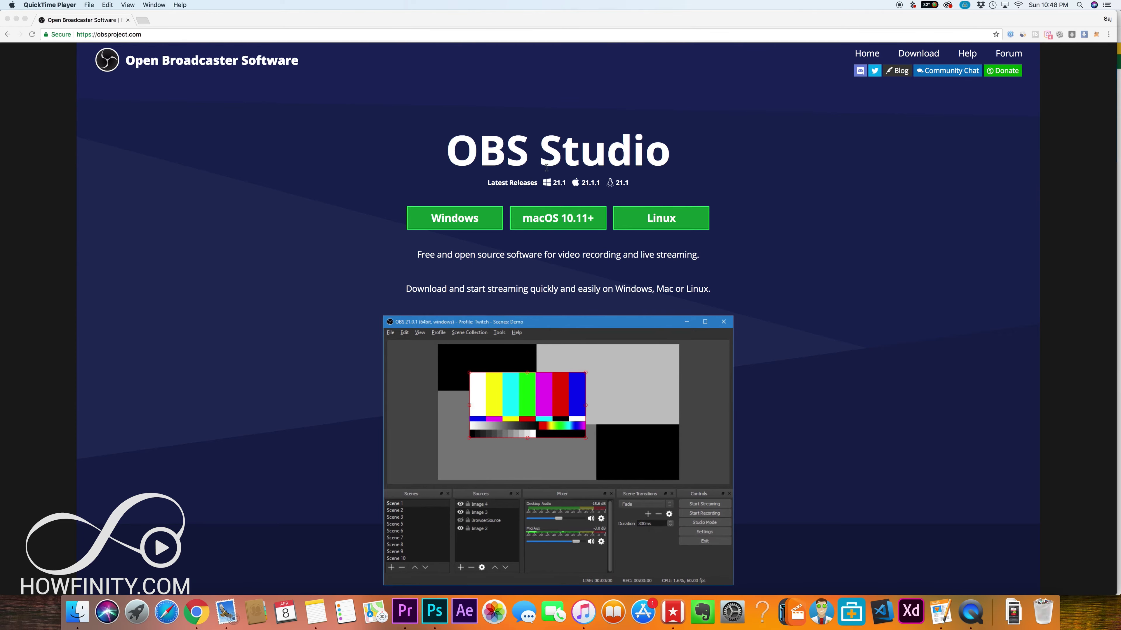
Download the OBS Studio installer for macOS 10.11+ from the OBS project website.
scroll(547, 168, down, 1)
scroll(556, 212, up, 1)
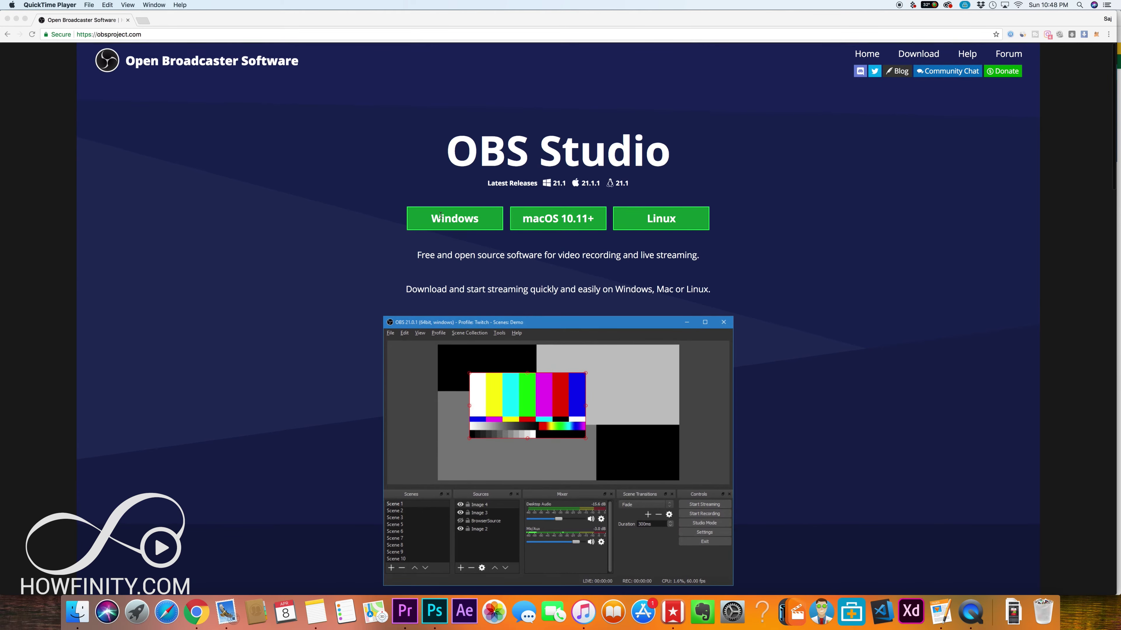
click(558, 226)
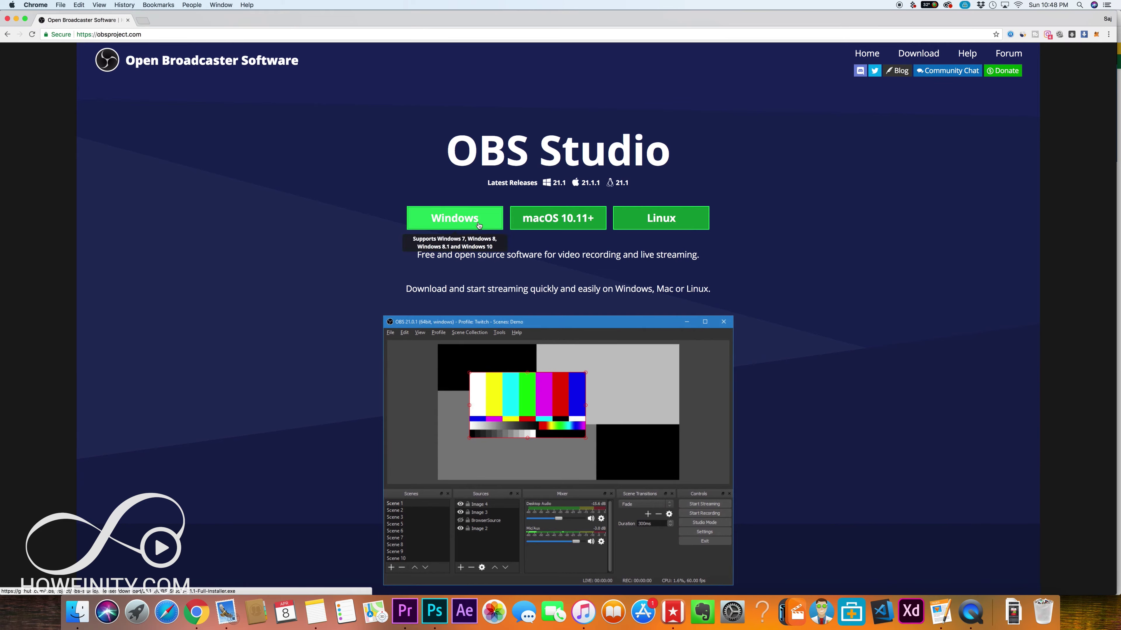
click(540, 228)
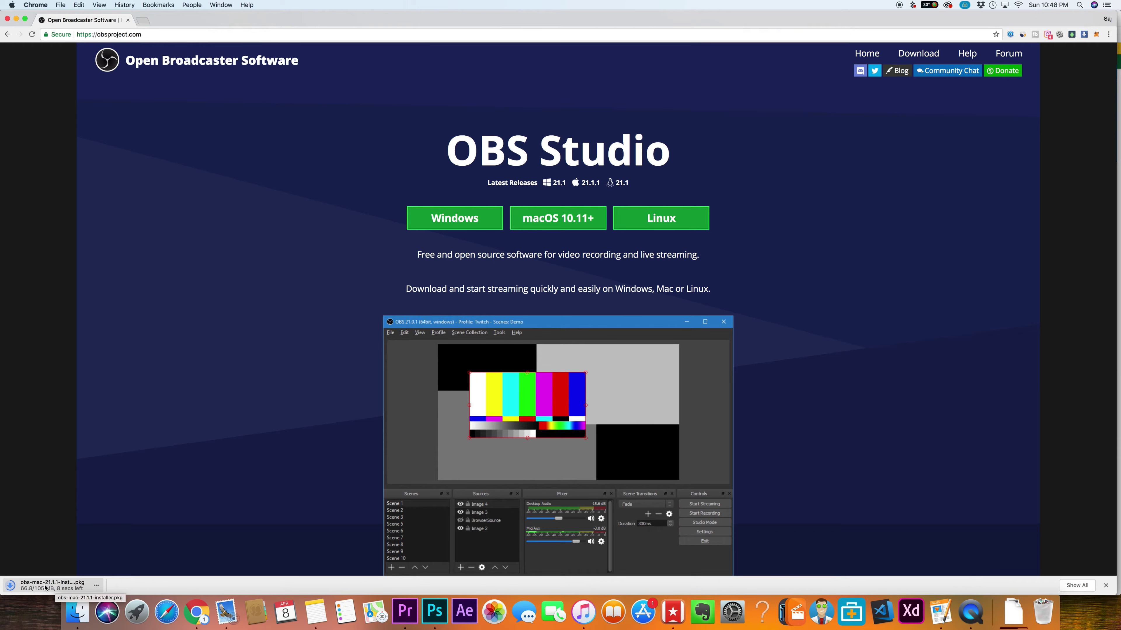
Run the downloaded obs-mac-21.1.1 package as a standard installation on Macintosh HD and move the installer to the Trash.
click(45, 587)
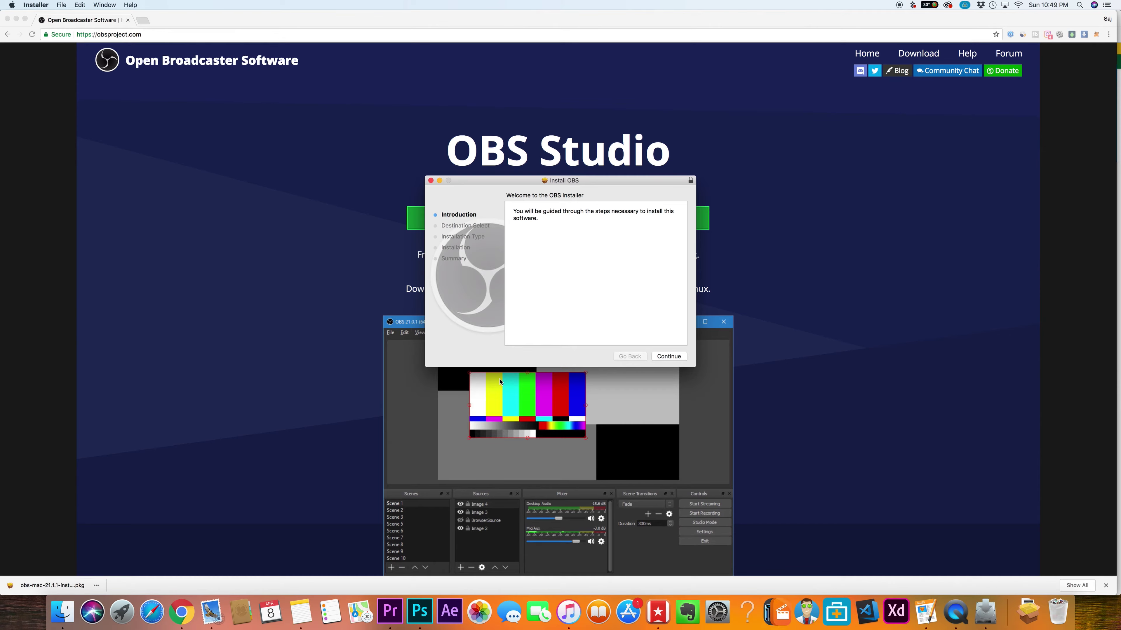
click(668, 356)
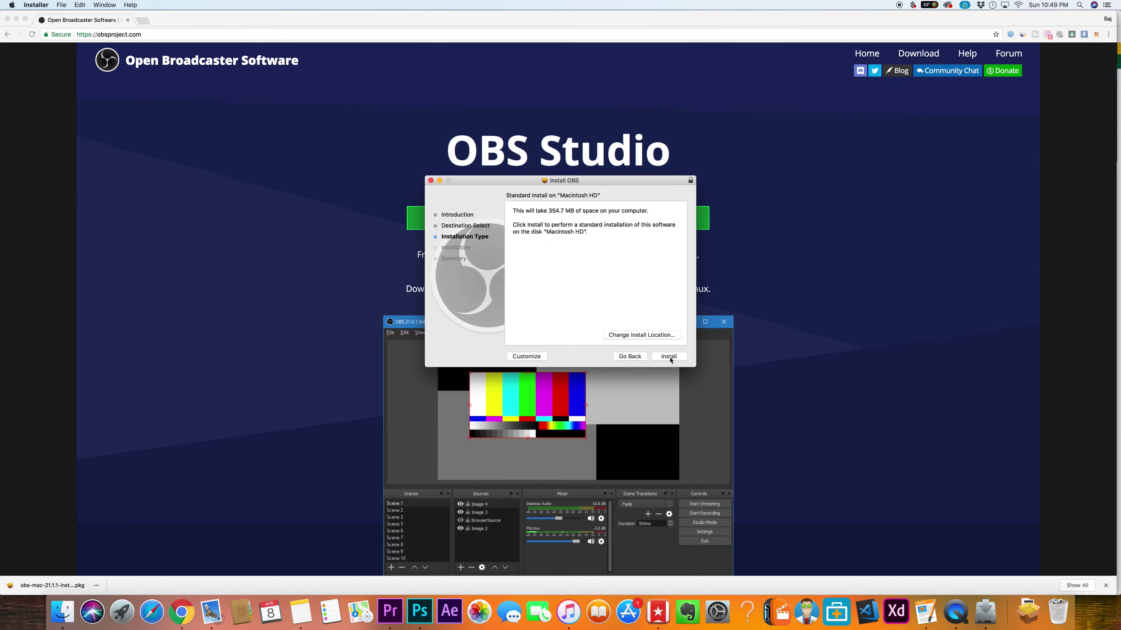
click(669, 356)
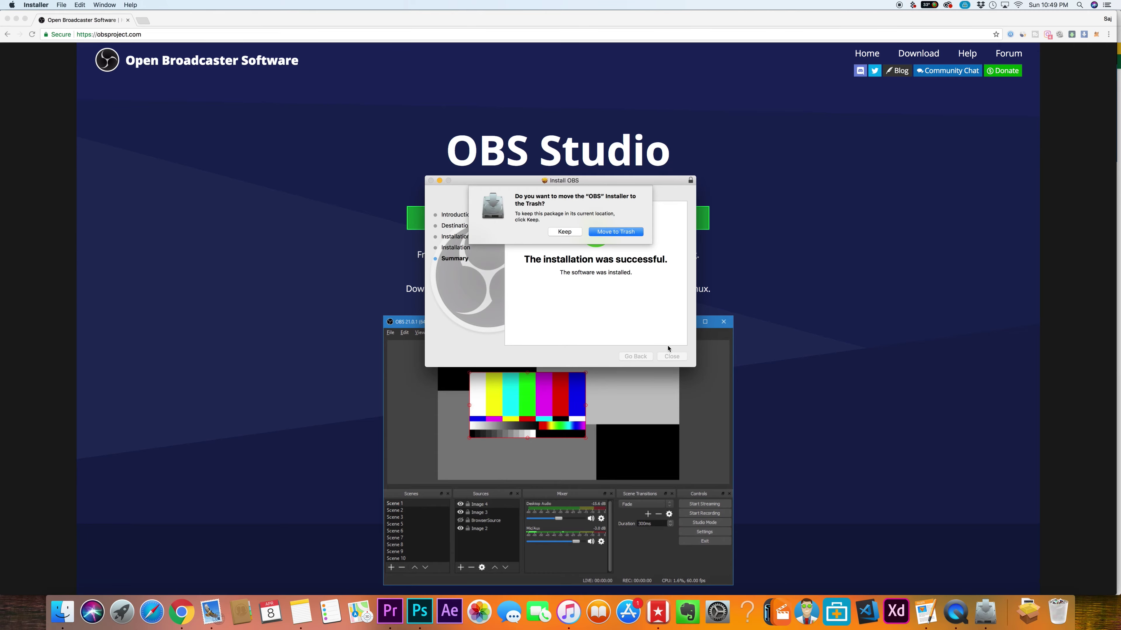
click(616, 229)
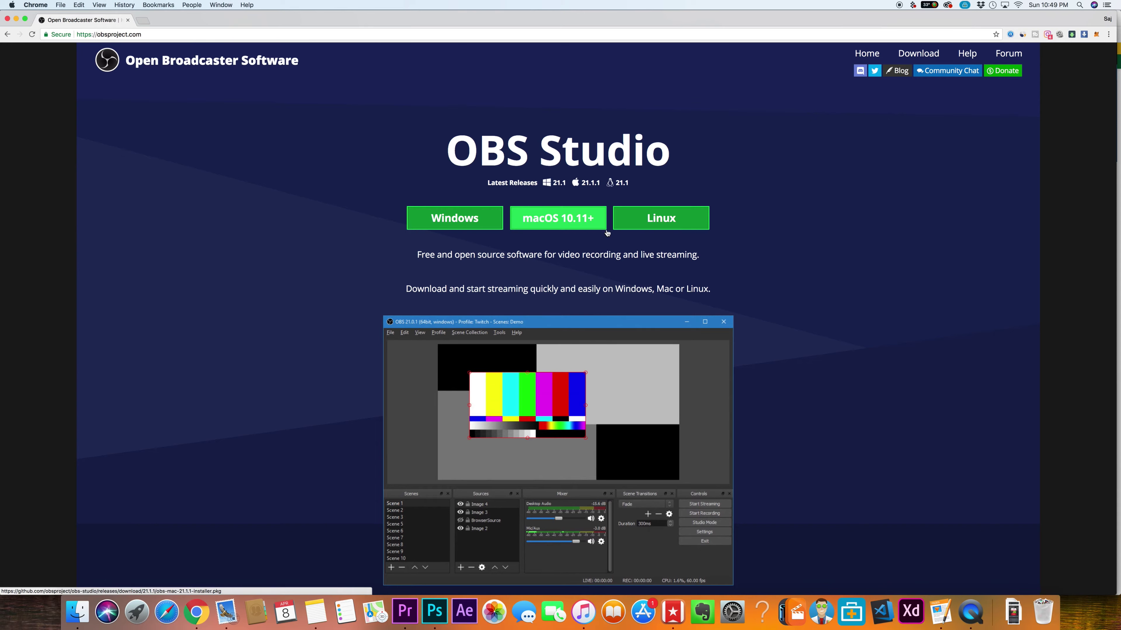
Find OBS among the installed applications and launch it.
click(1080, 5)
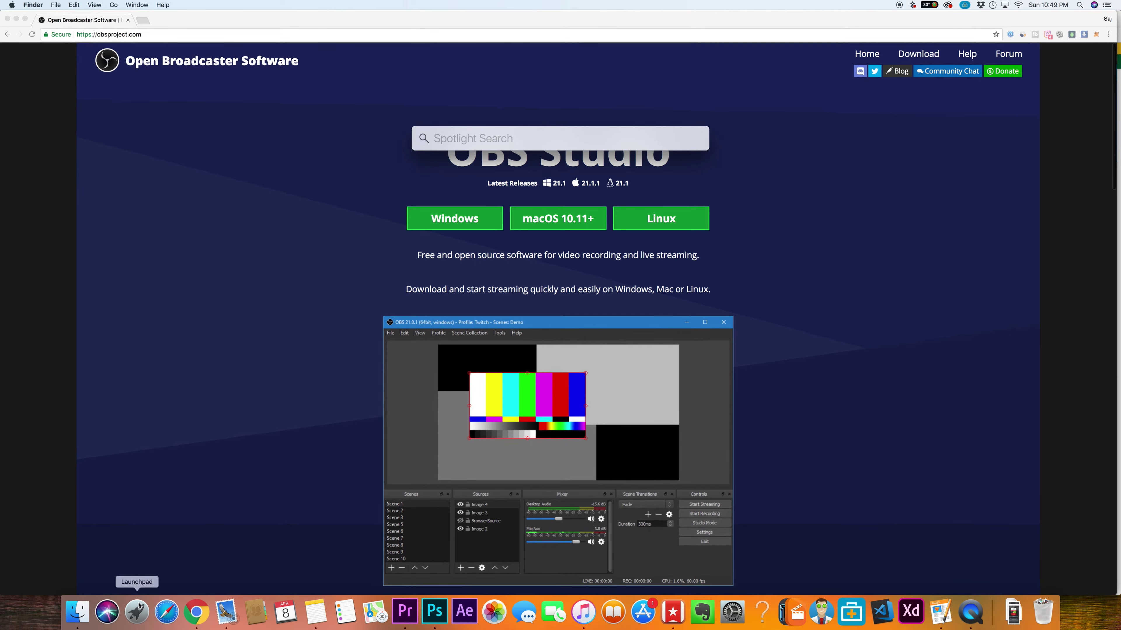
click(137, 613)
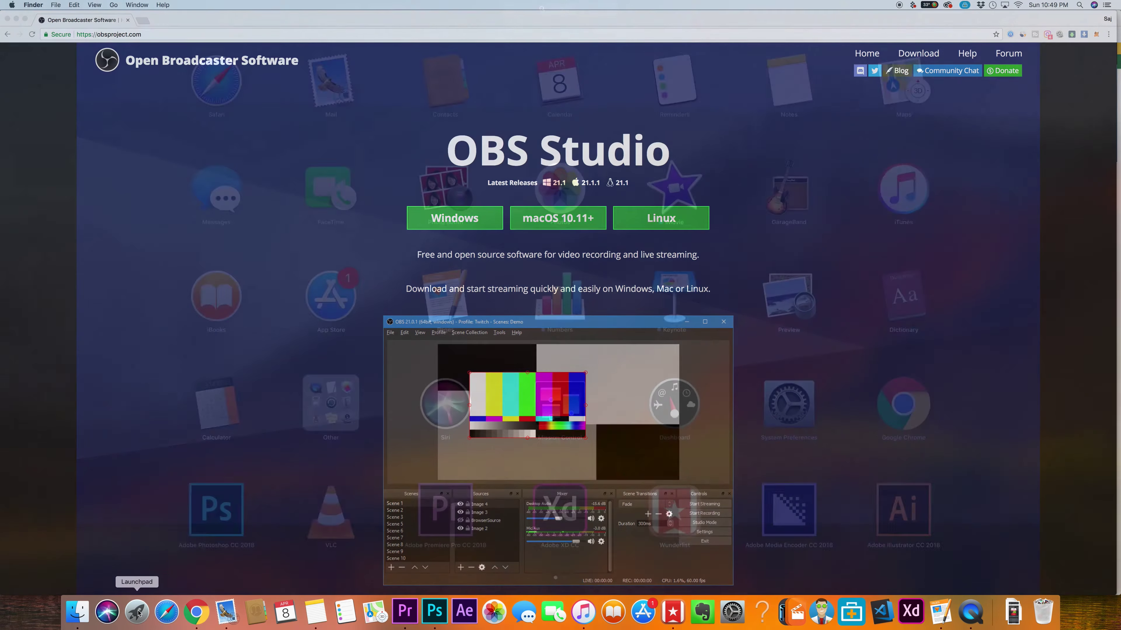
scroll(482, 332, right, 5)
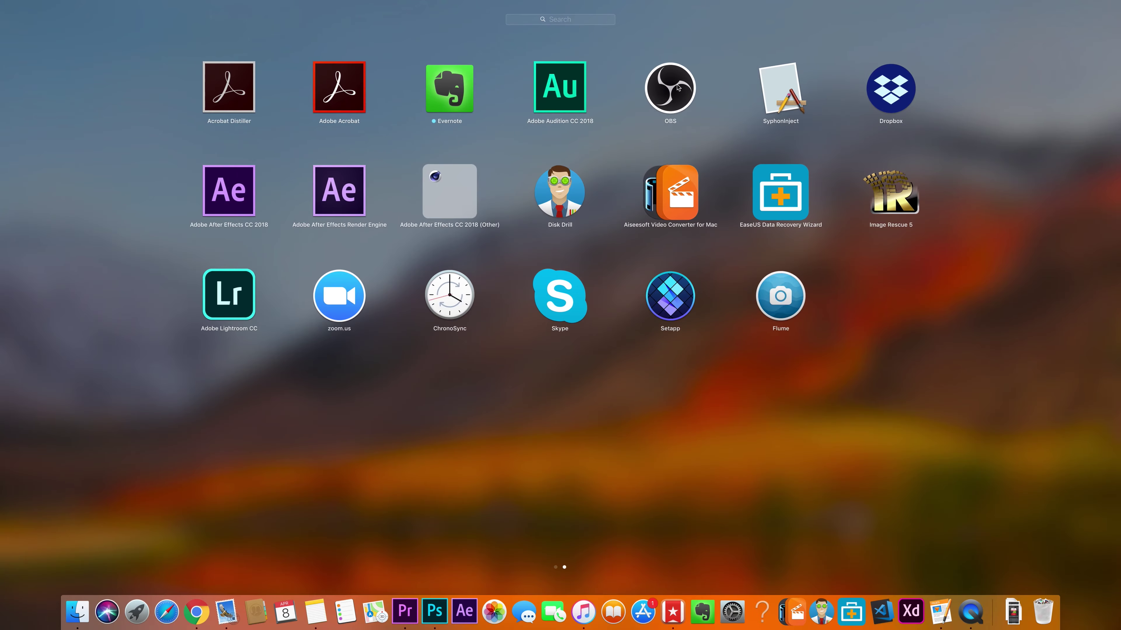
click(670, 96)
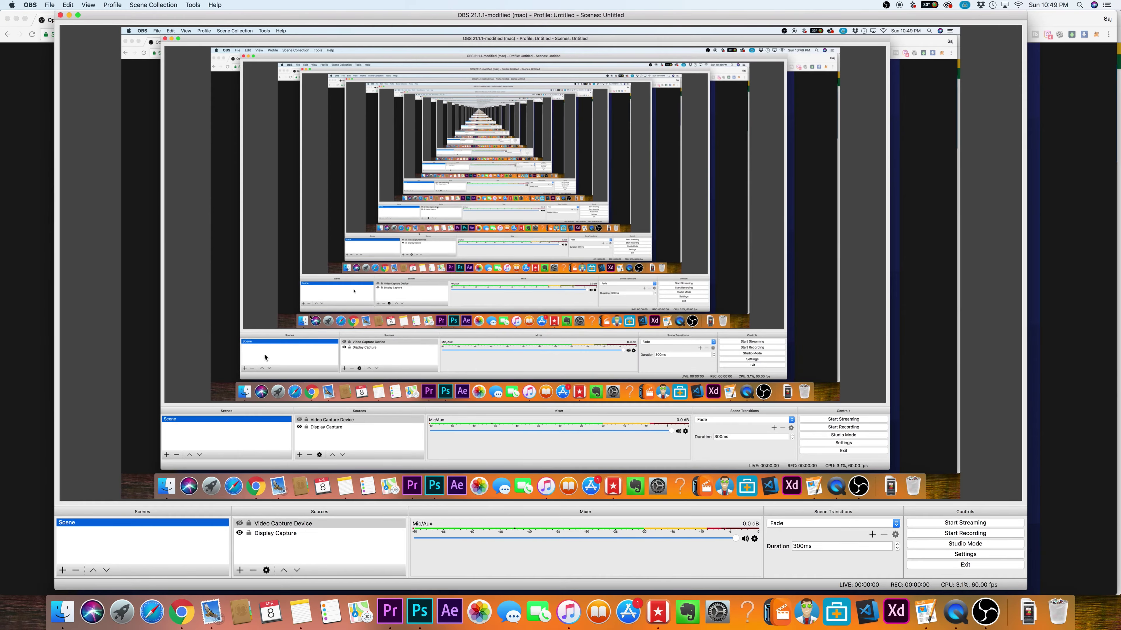
Remove the existing Display Capture and Video Capture Device sources from the scene.
click(263, 534)
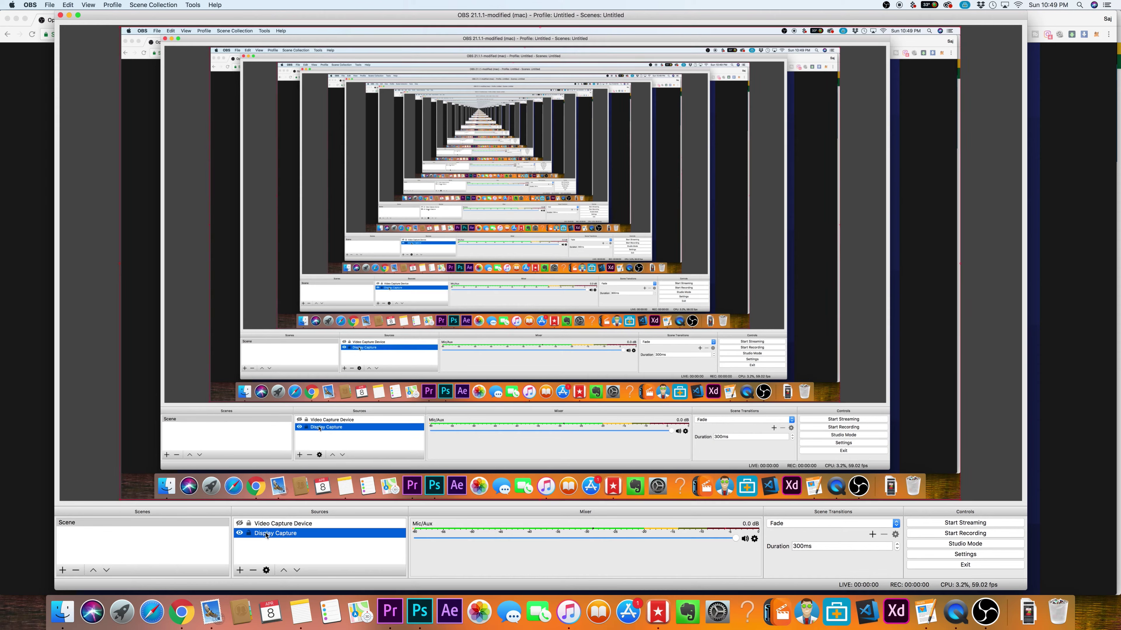
click(252, 570)
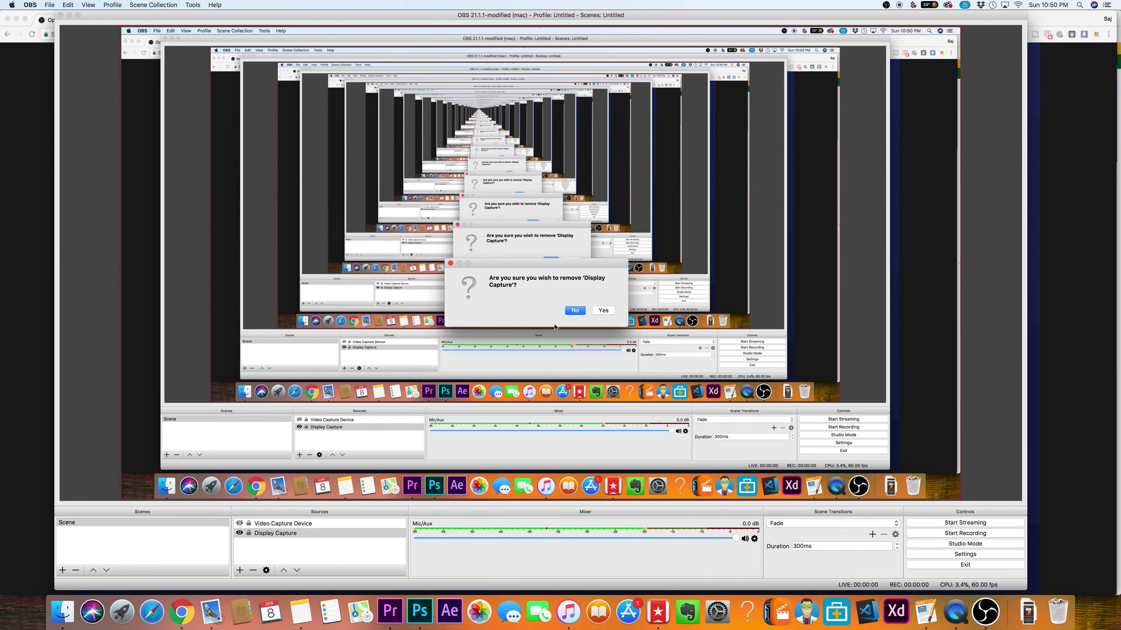
key(Return)
click(268, 525)
click(252, 570)
key(Return)
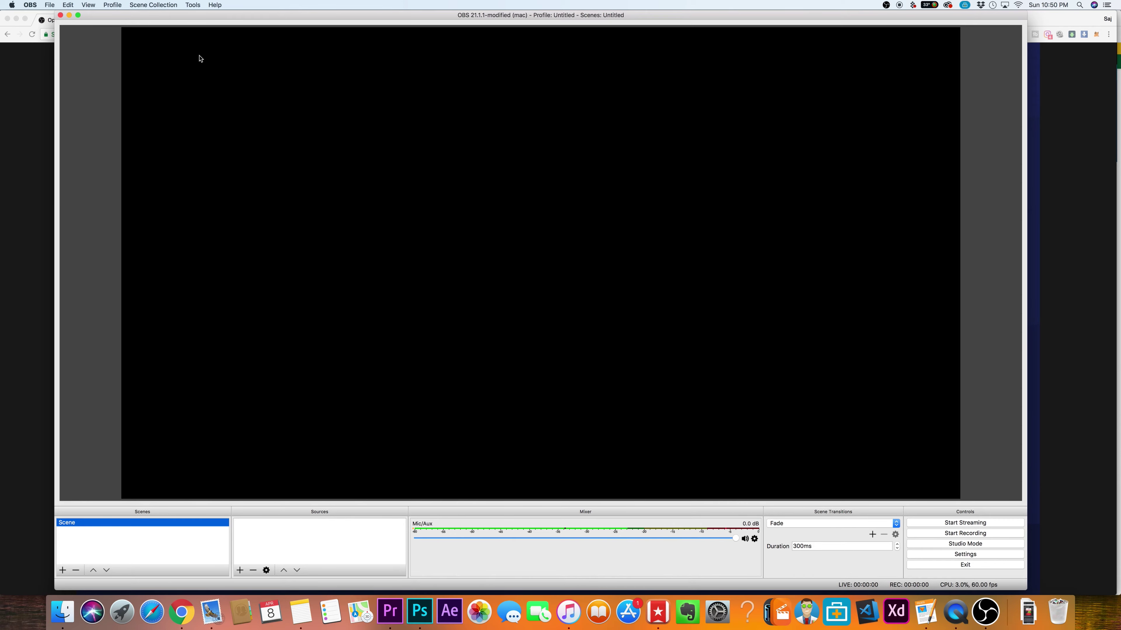
Widen the OBS window to span the full screen width and look at the new-scene naming prompt without creating a scene.
drag(155, 17, 100, 17)
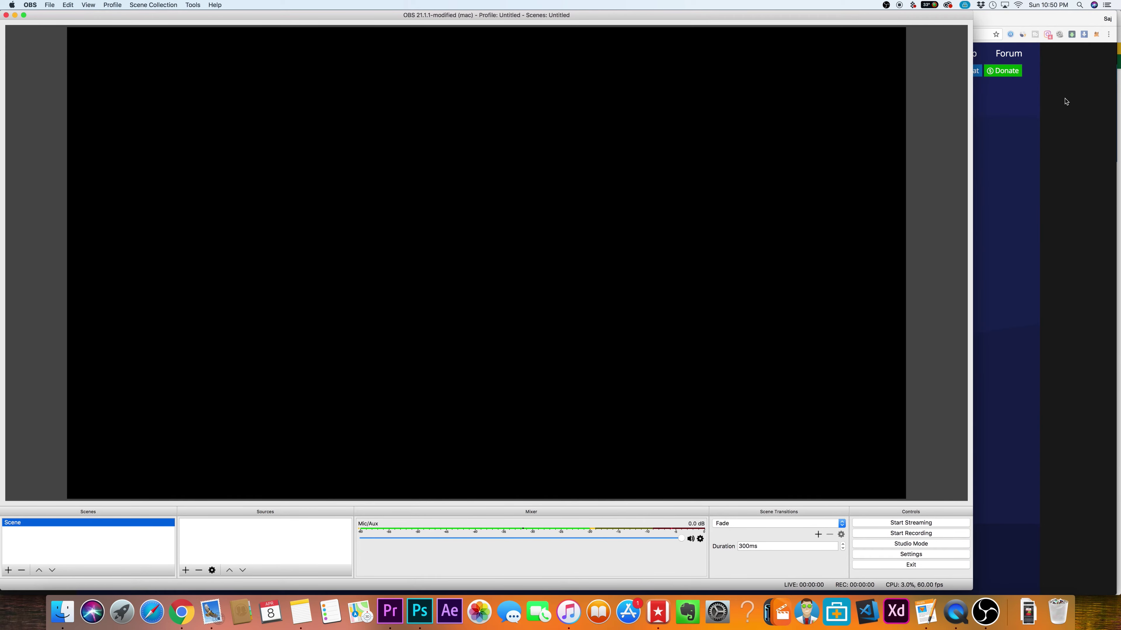
drag(973, 111, 1116, 103)
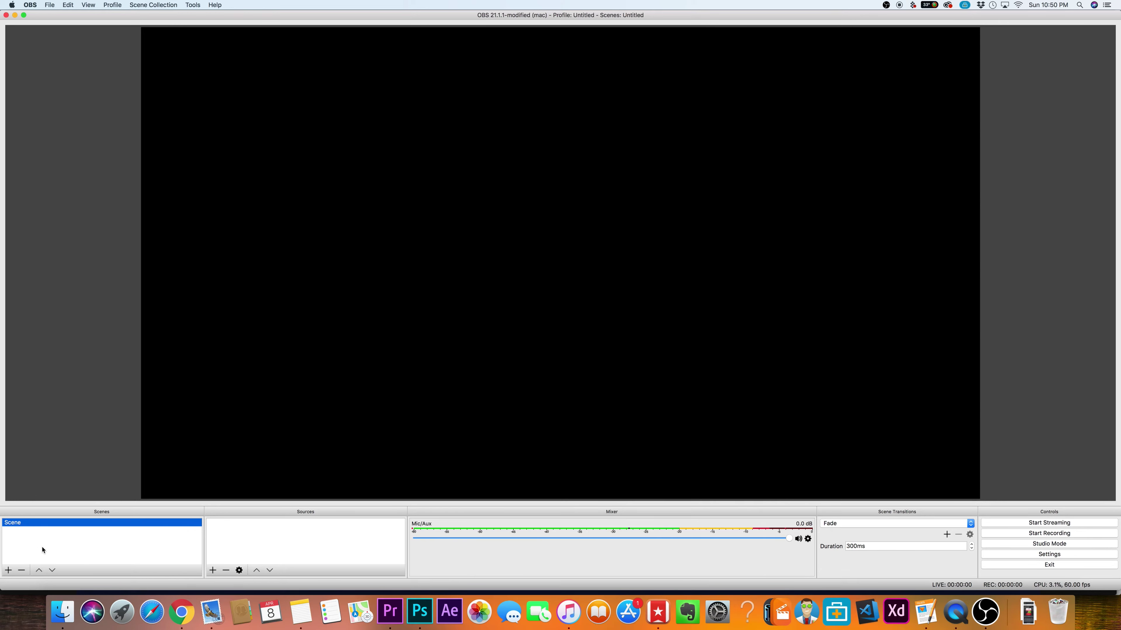
click(9, 570)
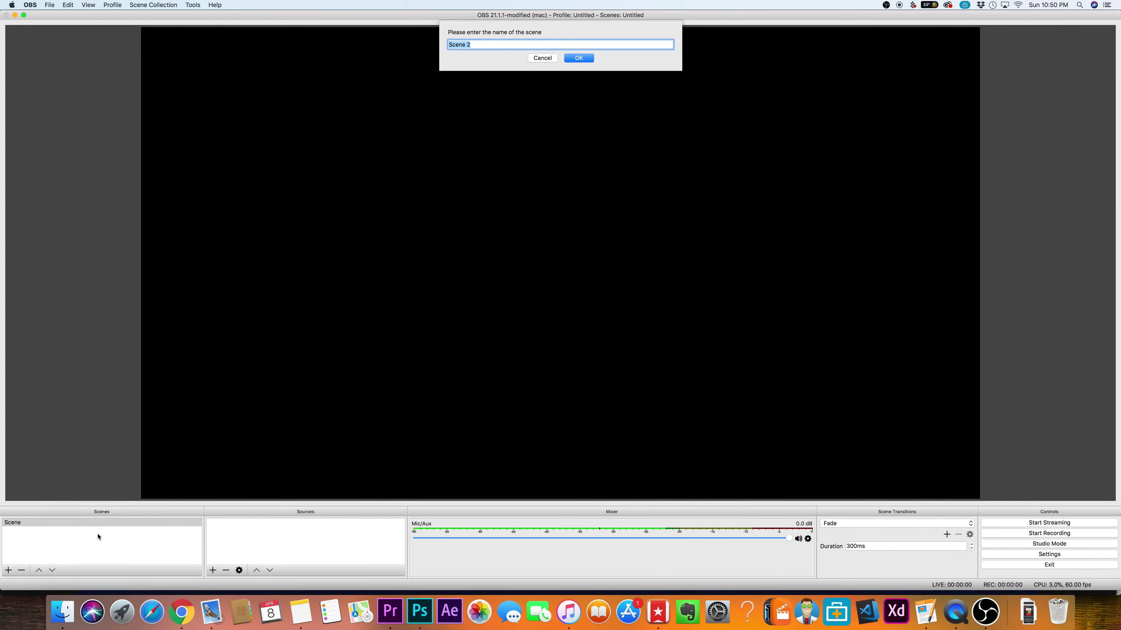
click(542, 57)
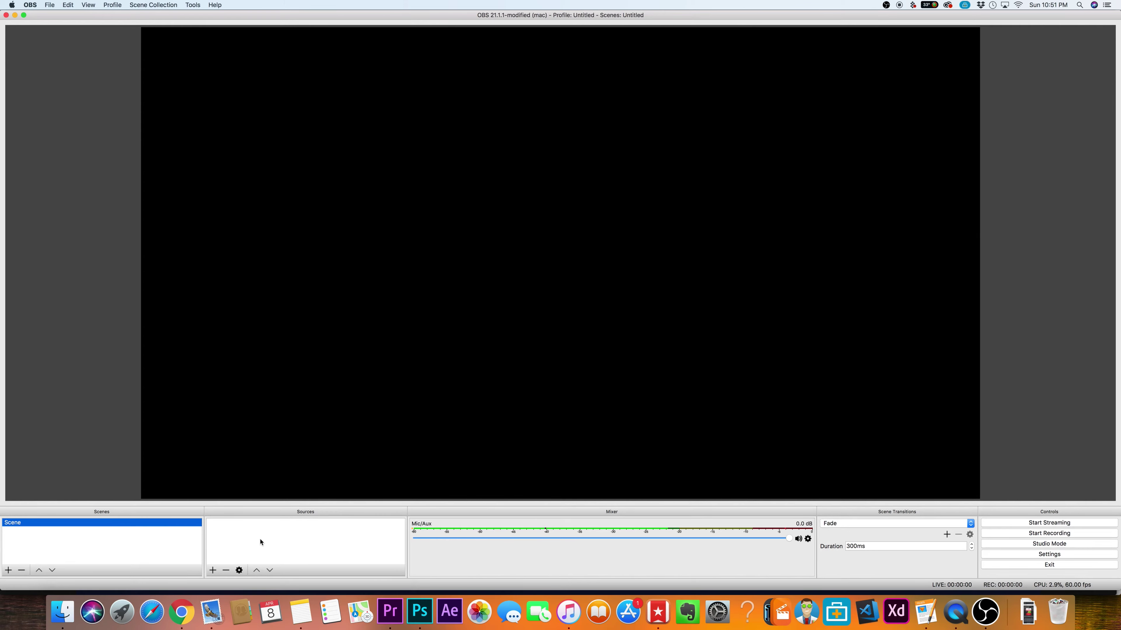
Add a new visible source of type Display Capture to the scene, keeping the name Display Capture.
click(212, 571)
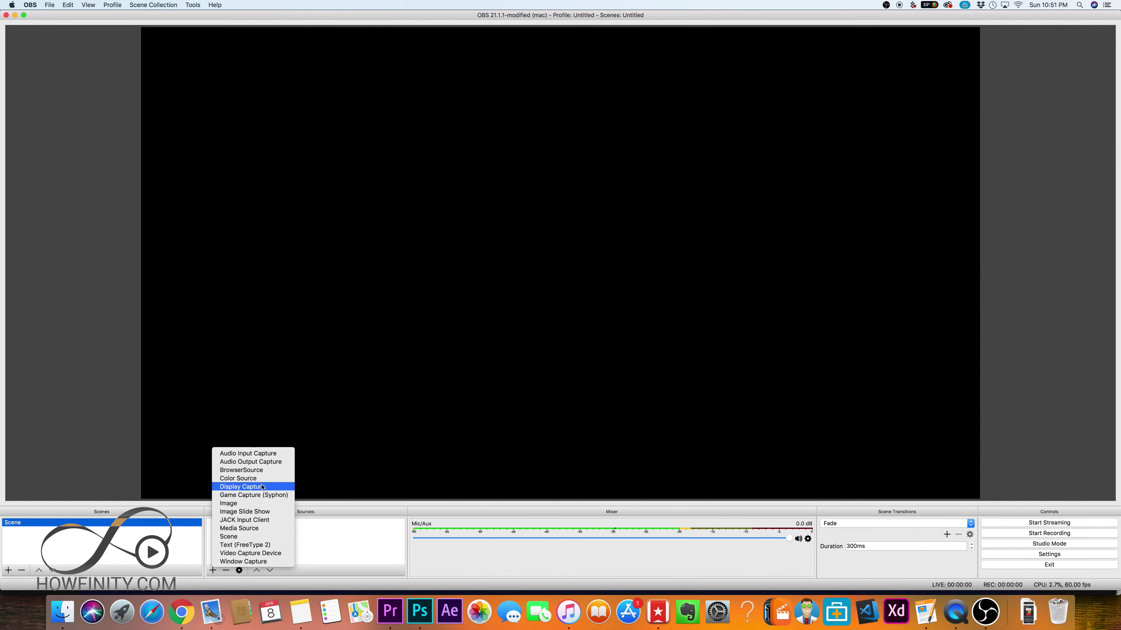
click(242, 487)
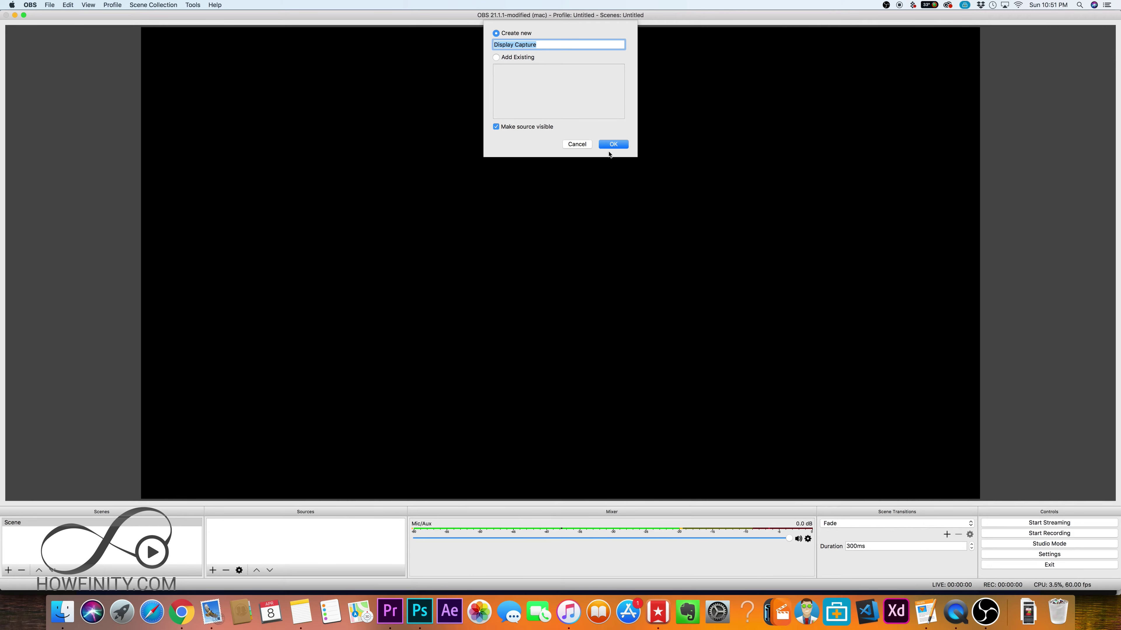
click(613, 144)
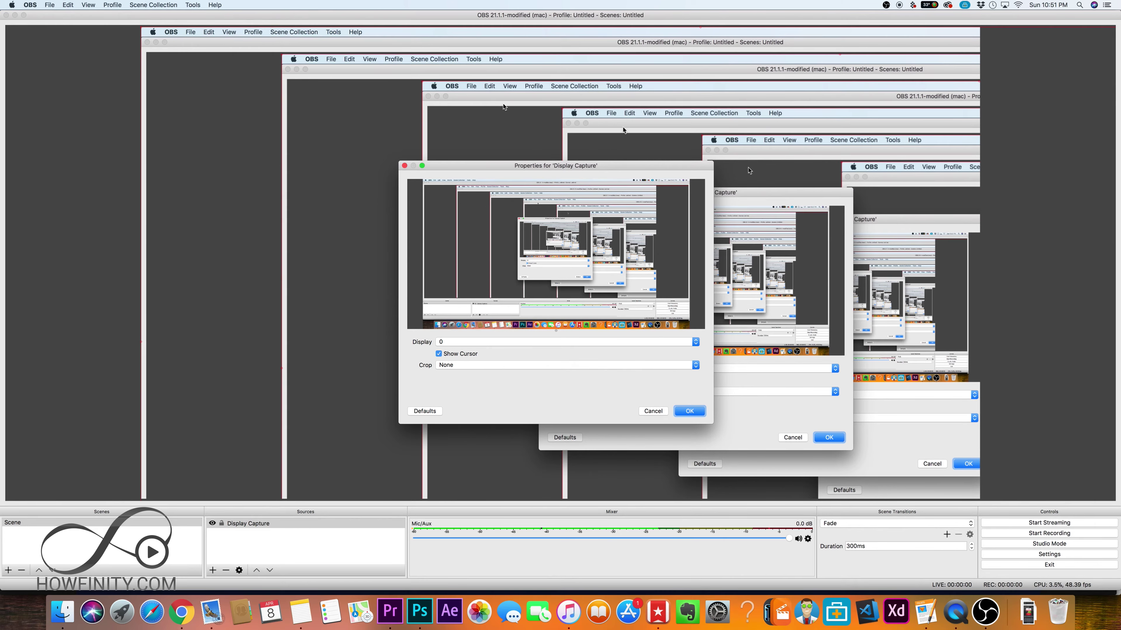
Review the display and crop options of the Display Capture source, keep display 0 and crop None, and accept its properties.
drag(488, 165, 222, 174)
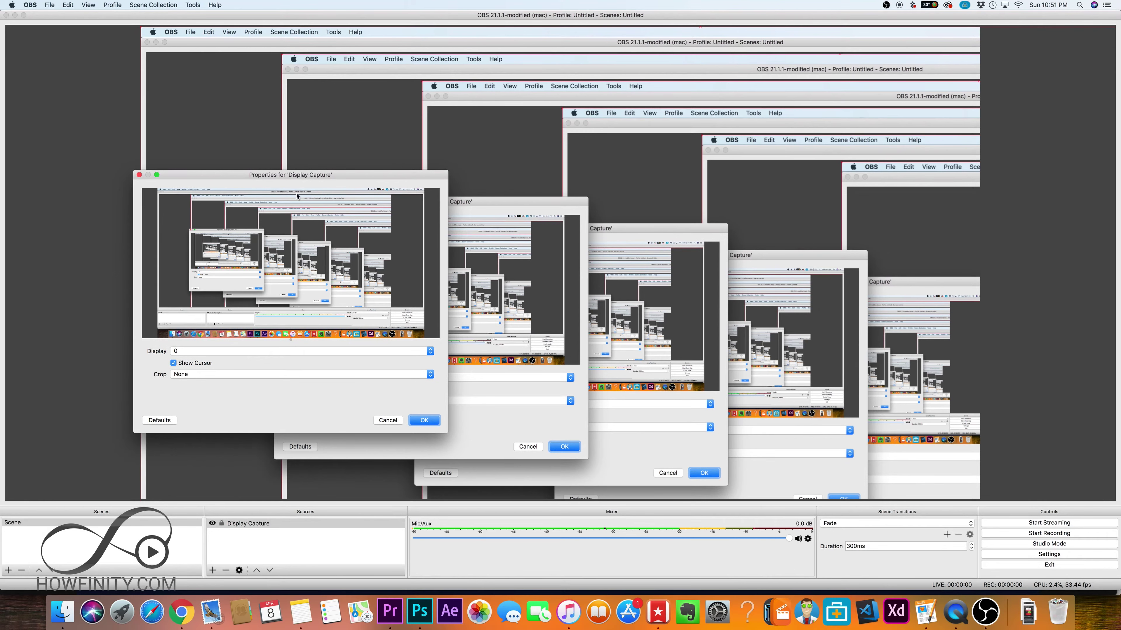
click(186, 351)
click(192, 353)
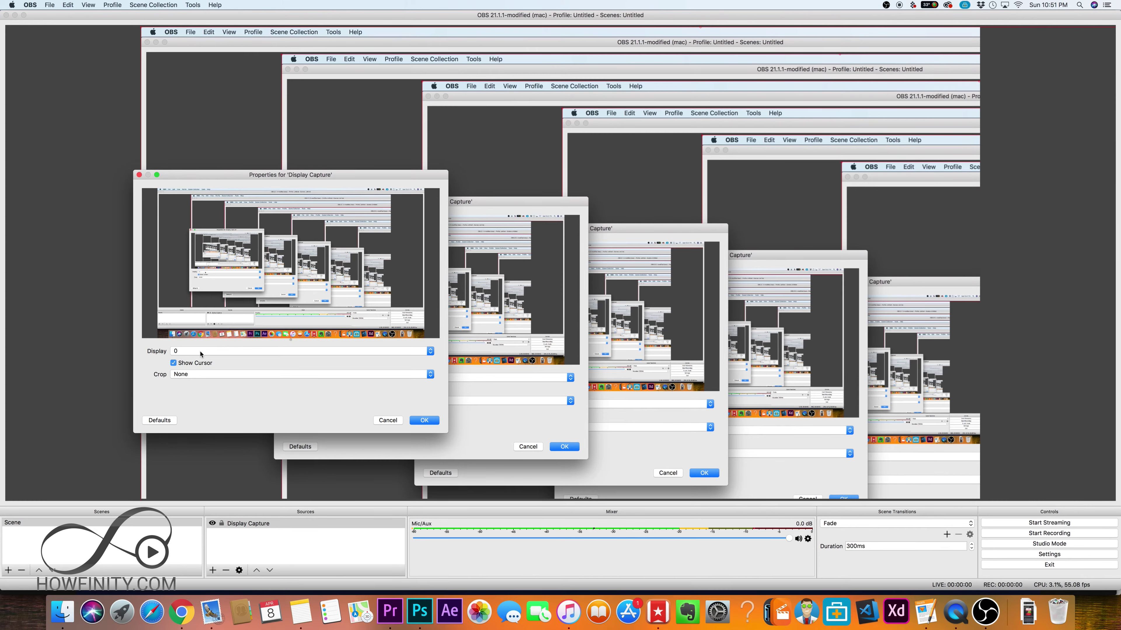
click(185, 374)
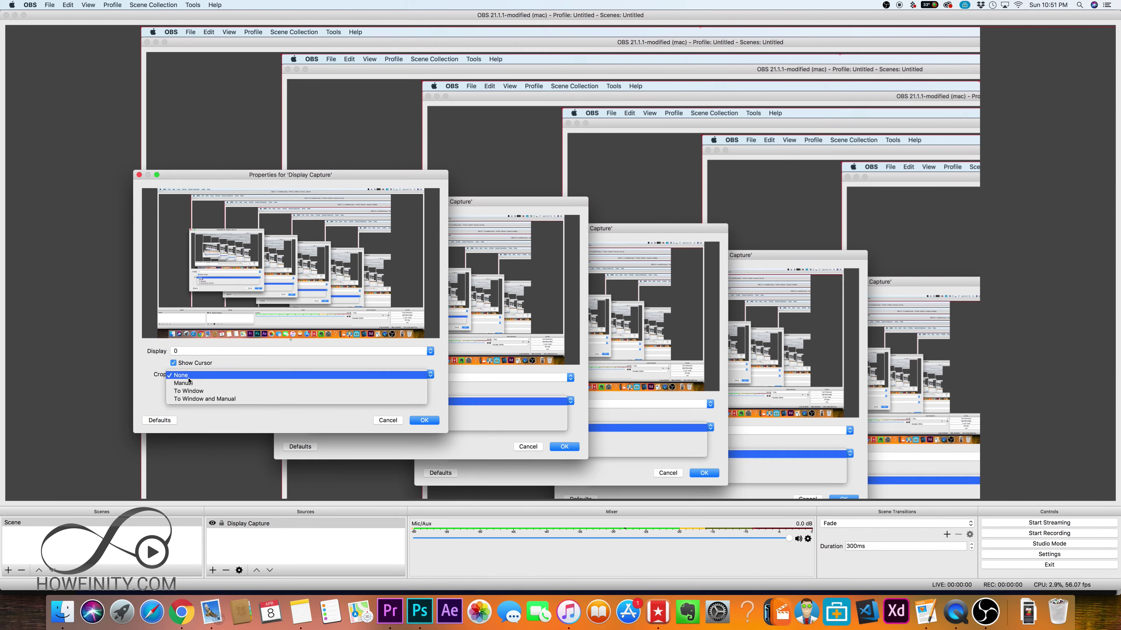
click(185, 379)
click(222, 351)
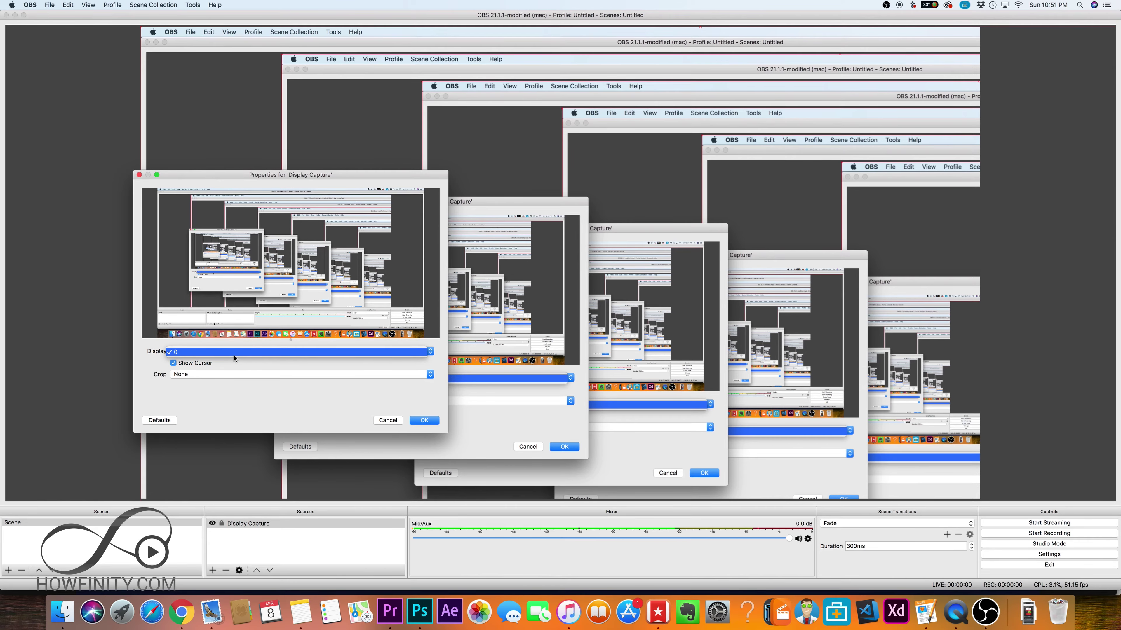
click(235, 361)
click(430, 425)
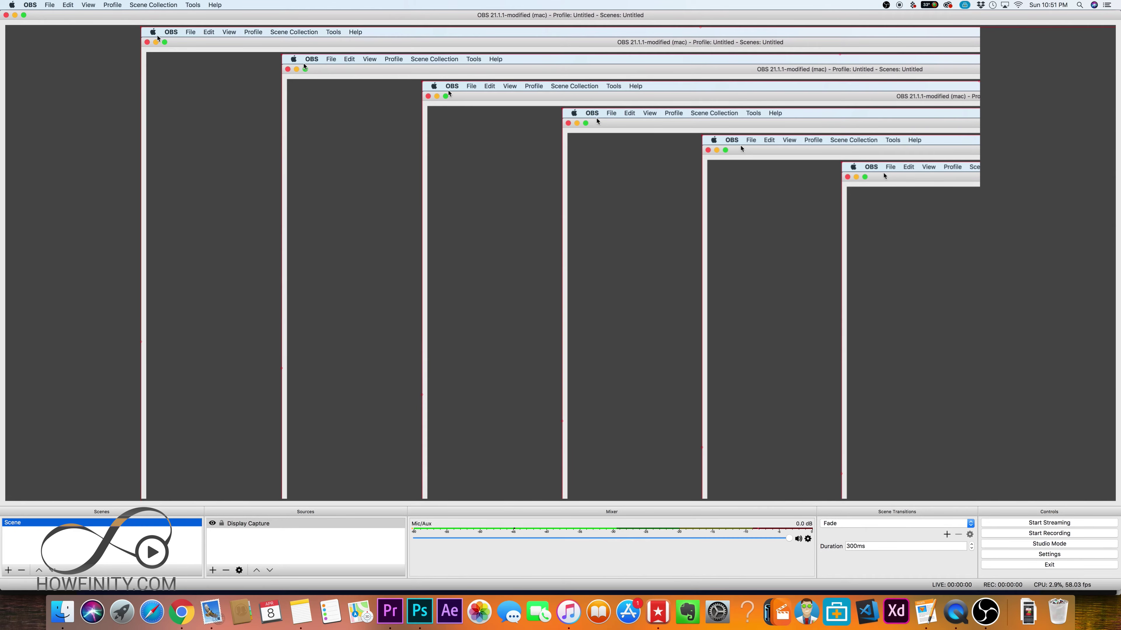
Scale the display capture in the preview so that the whole screen fills the canvas.
key(super+r)
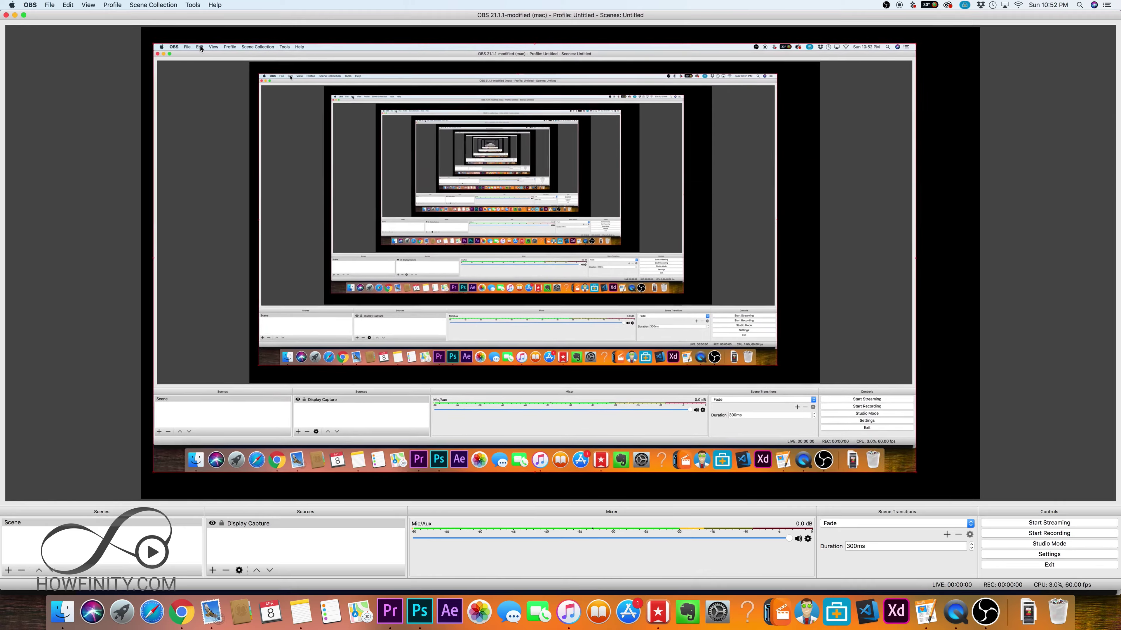
drag(903, 457, 983, 500)
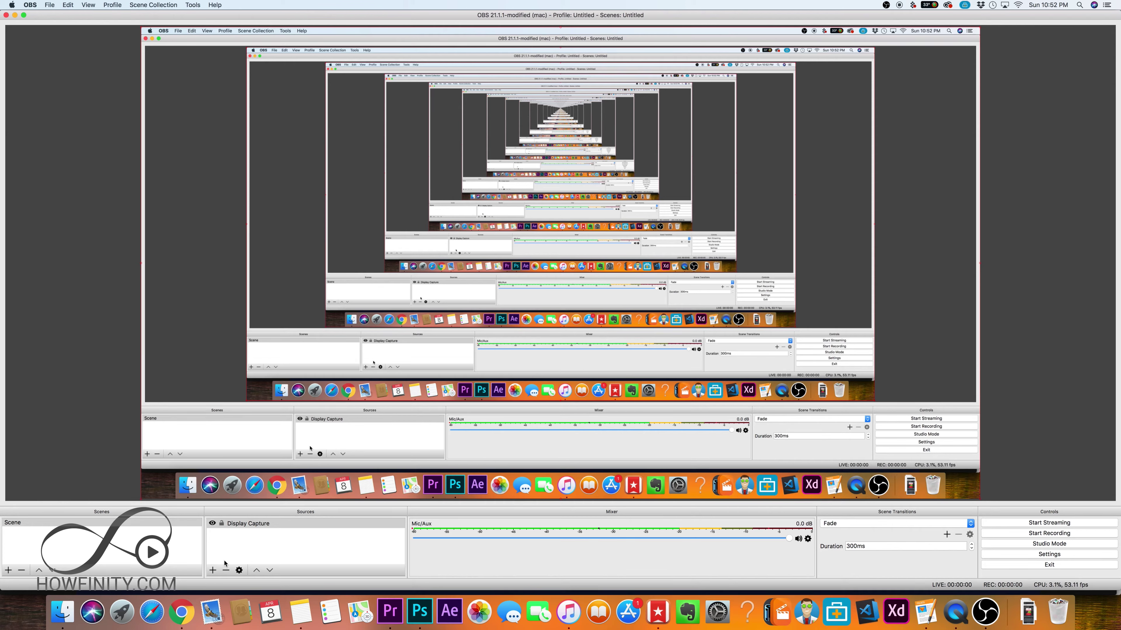
Add a new Video Capture Device source named "iphone" to the scene.
click(213, 570)
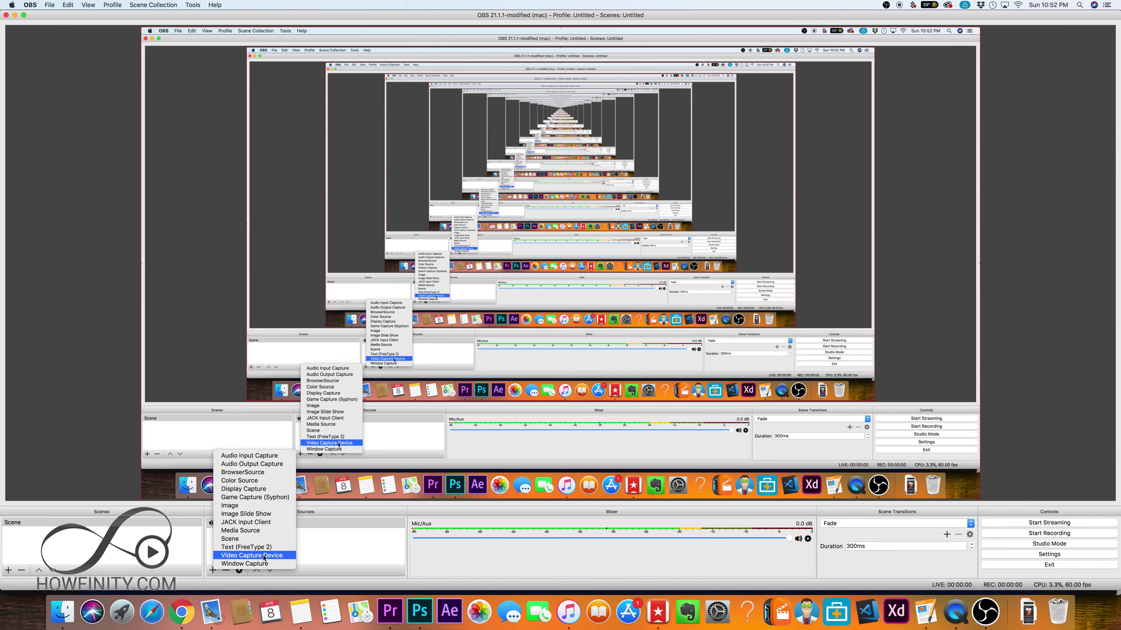
click(245, 556)
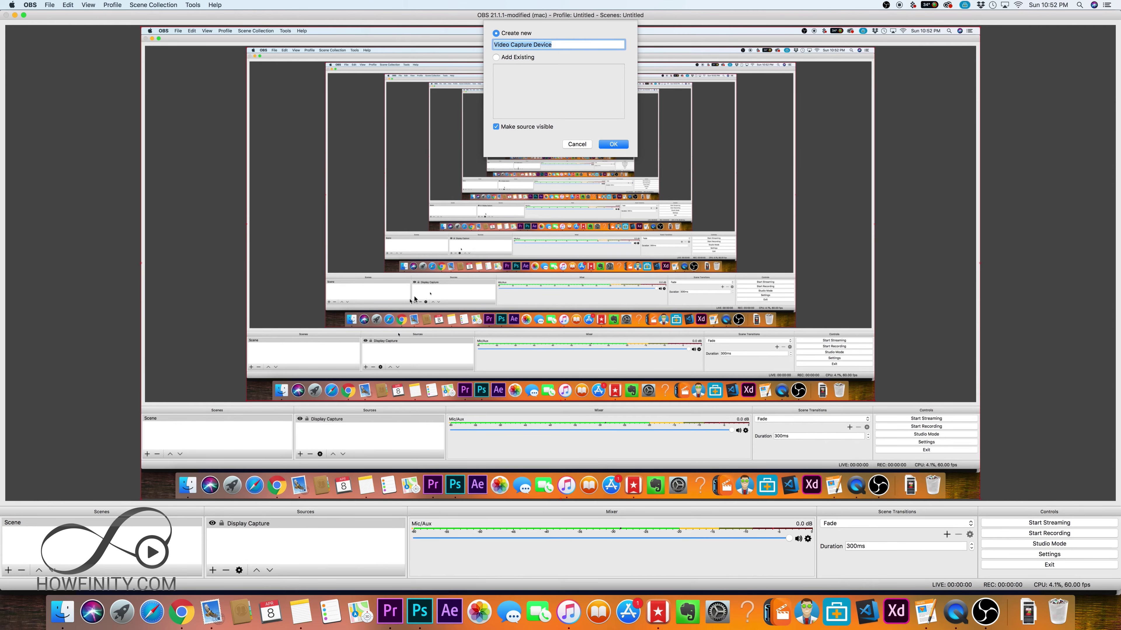
text(iphone)
key(Return)
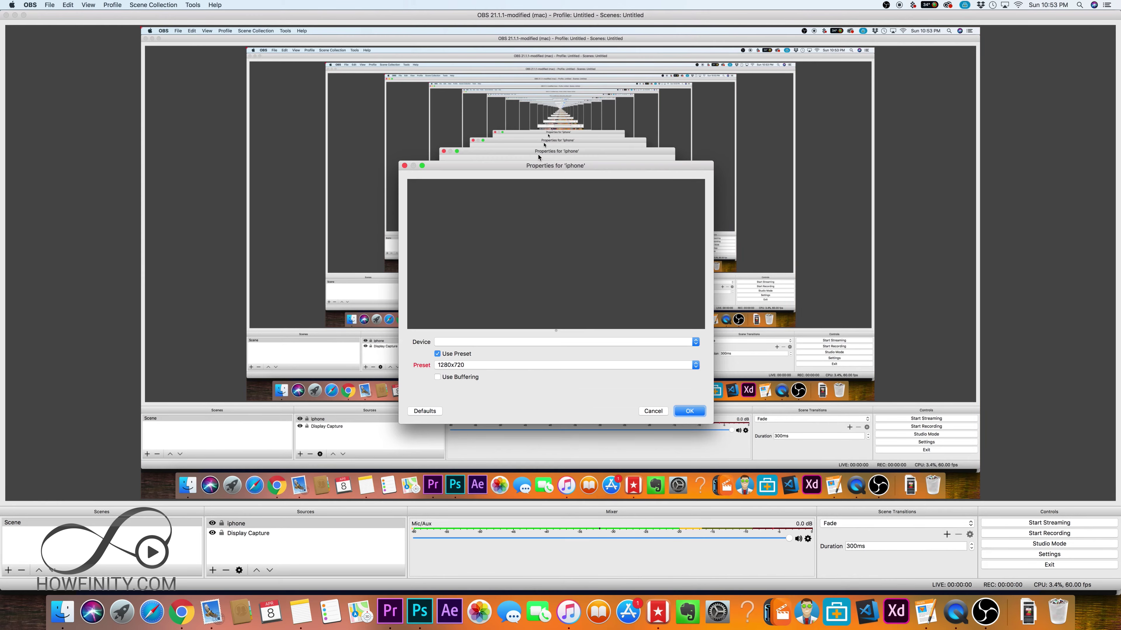
Set the iphone source's device to the connected iPhone, keep the 1280x720 preset, and accept its properties.
click(459, 343)
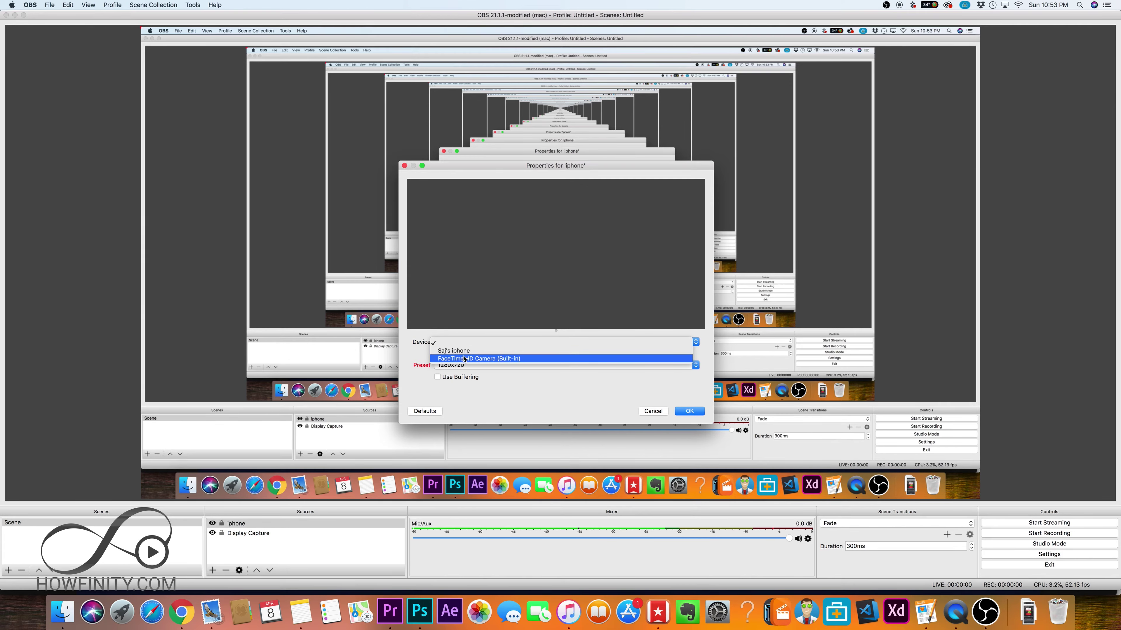
click(456, 351)
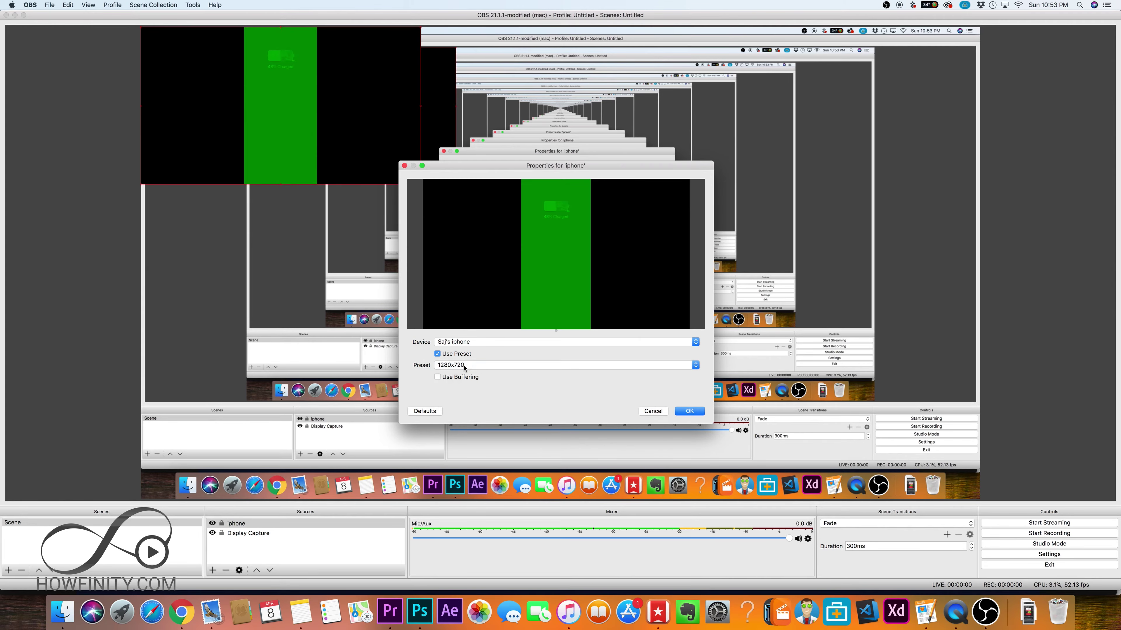
click(468, 365)
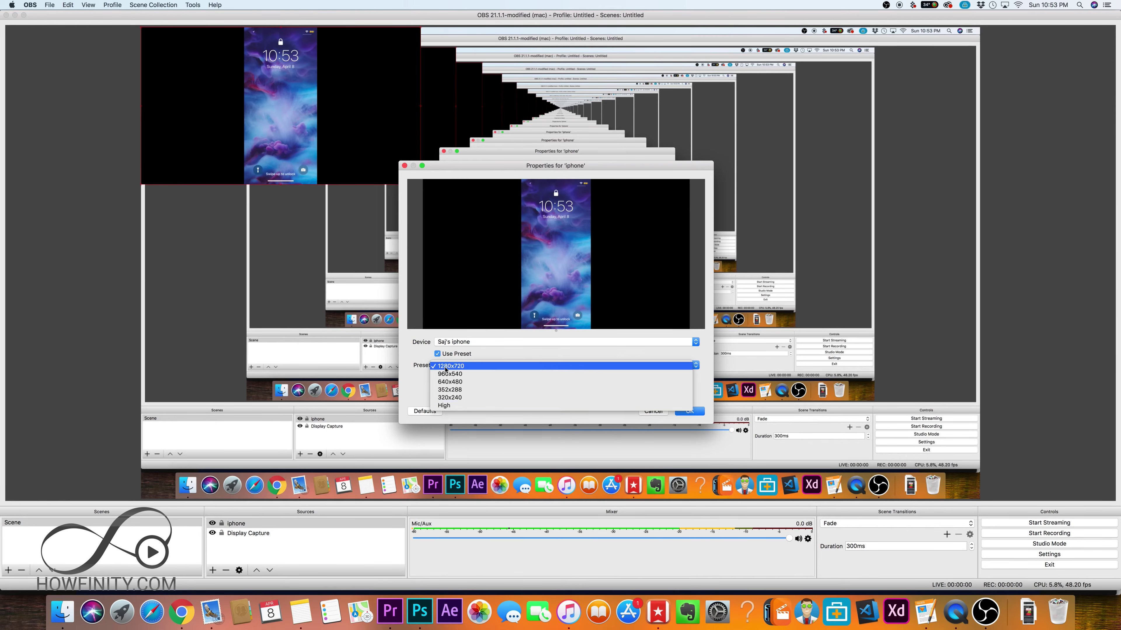
click(471, 369)
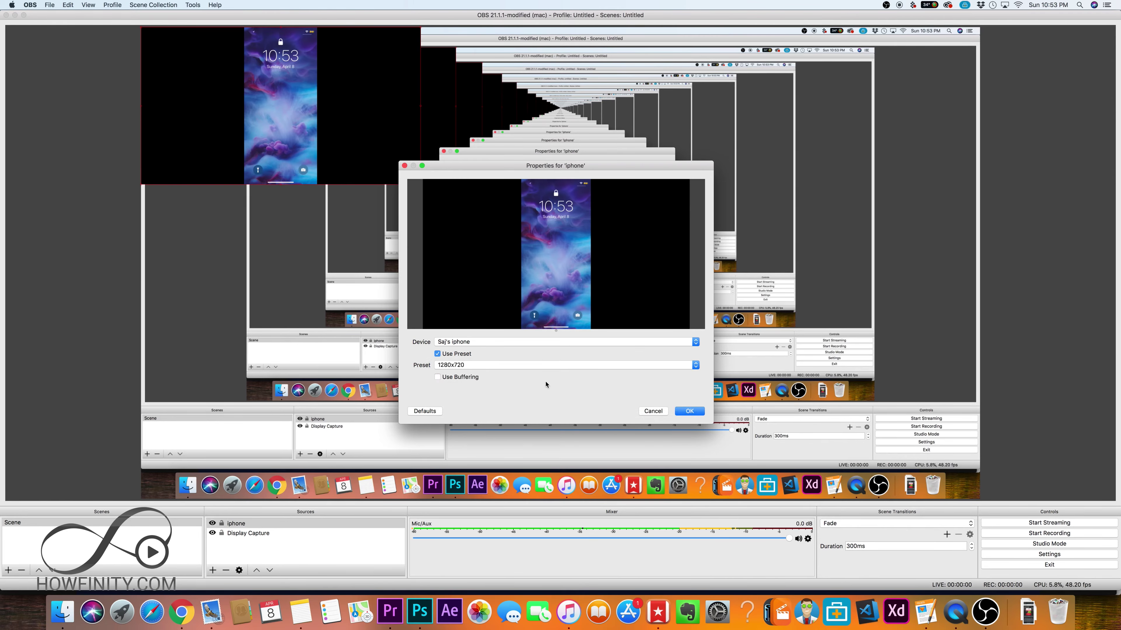
click(689, 411)
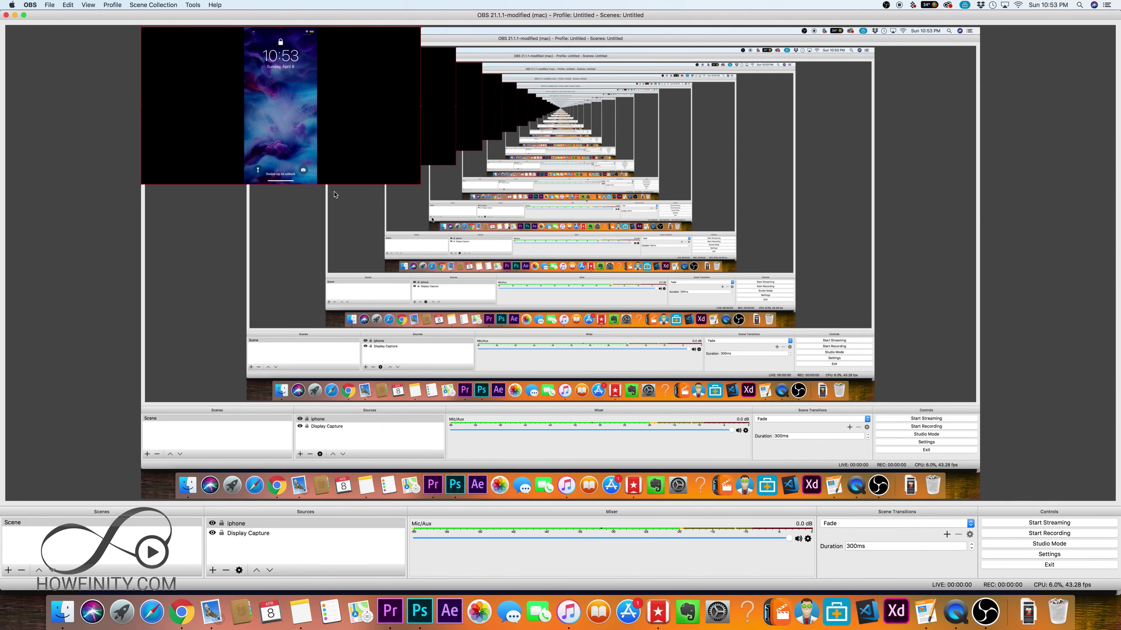
Hide the Display Capture source and scale the iphone source in the preview so that it fills the canvas.
click(212, 533)
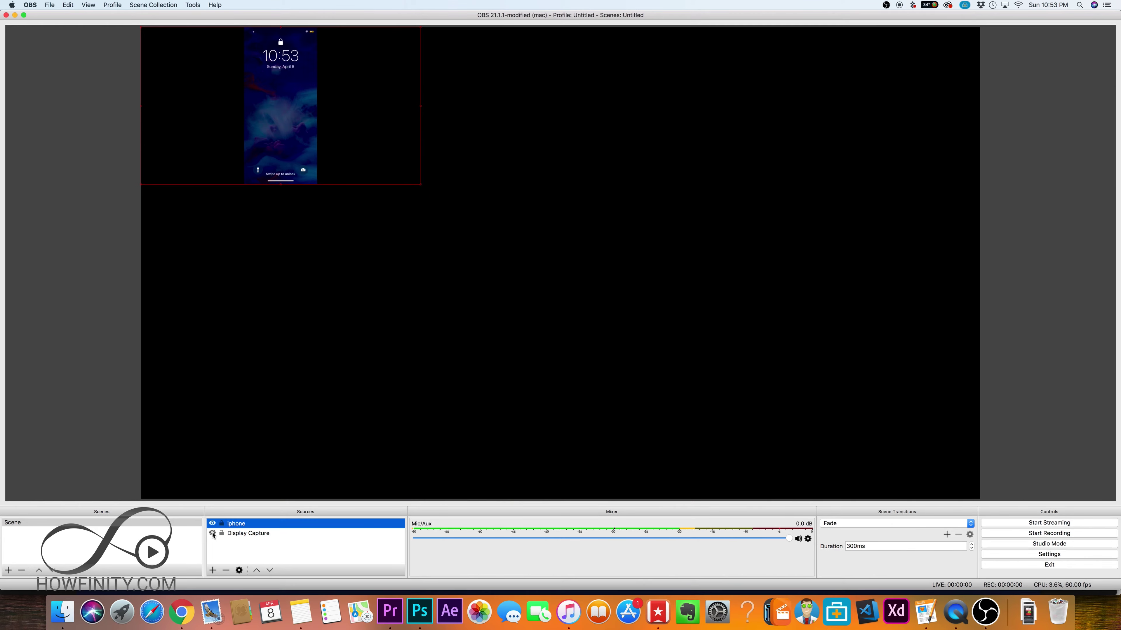
click(342, 111)
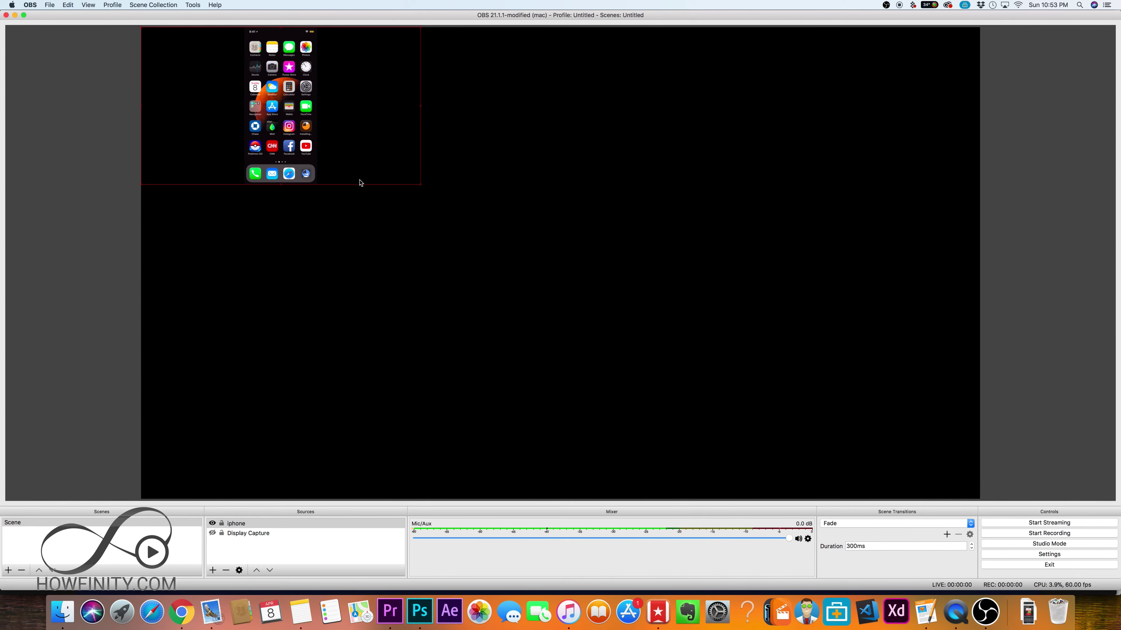
drag(421, 188, 953, 499)
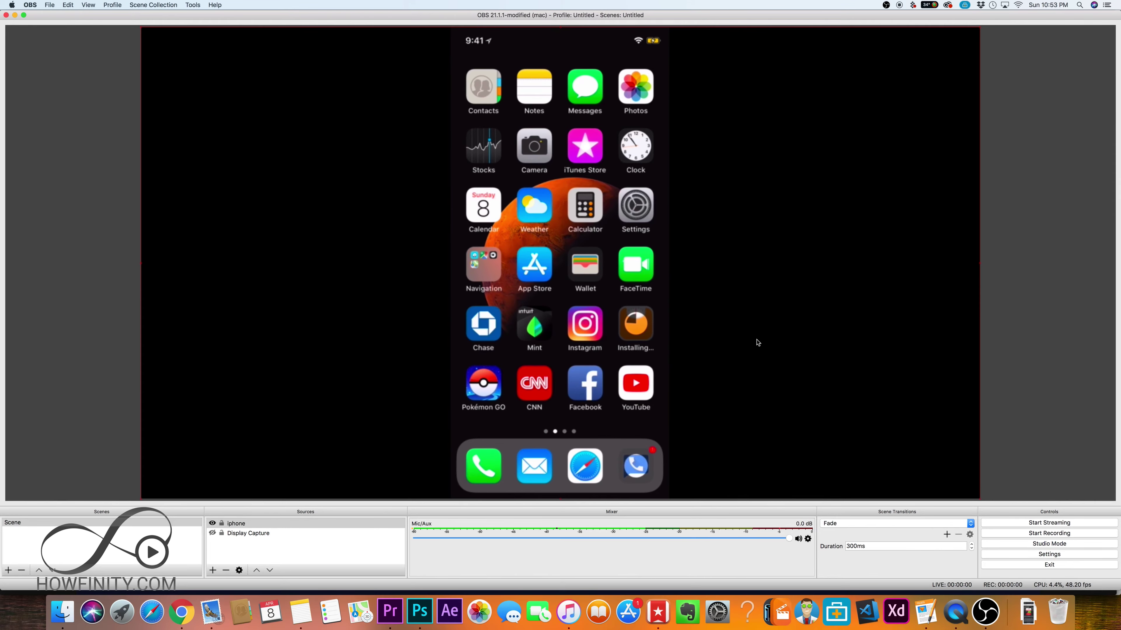
Change the iphone source's preset to High and accept its properties.
click(252, 525)
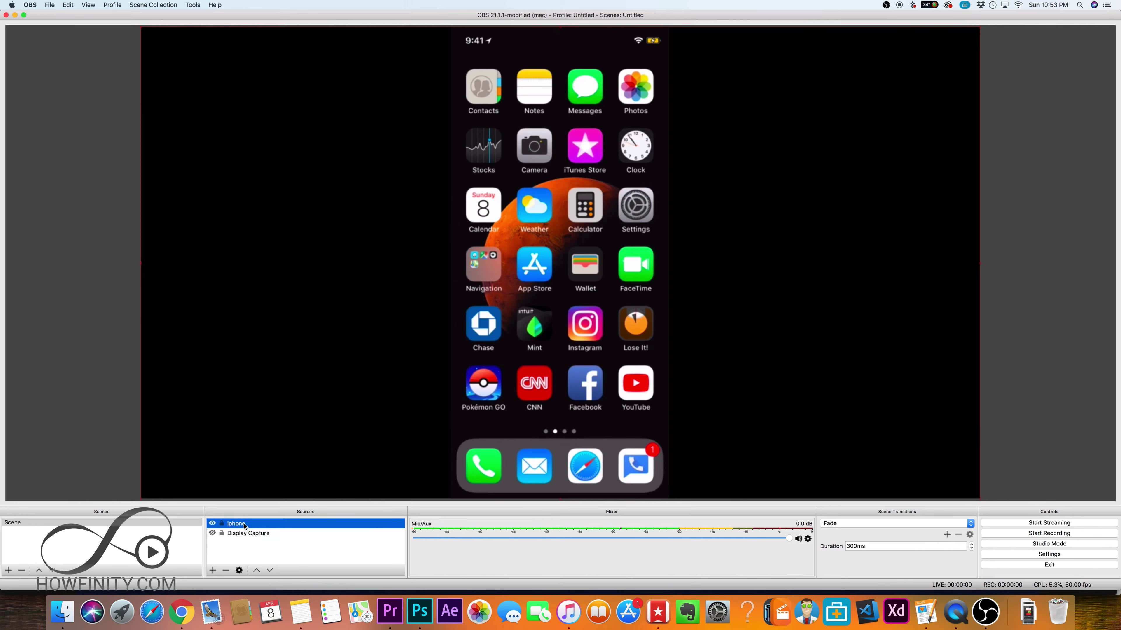
click(239, 571)
click(462, 363)
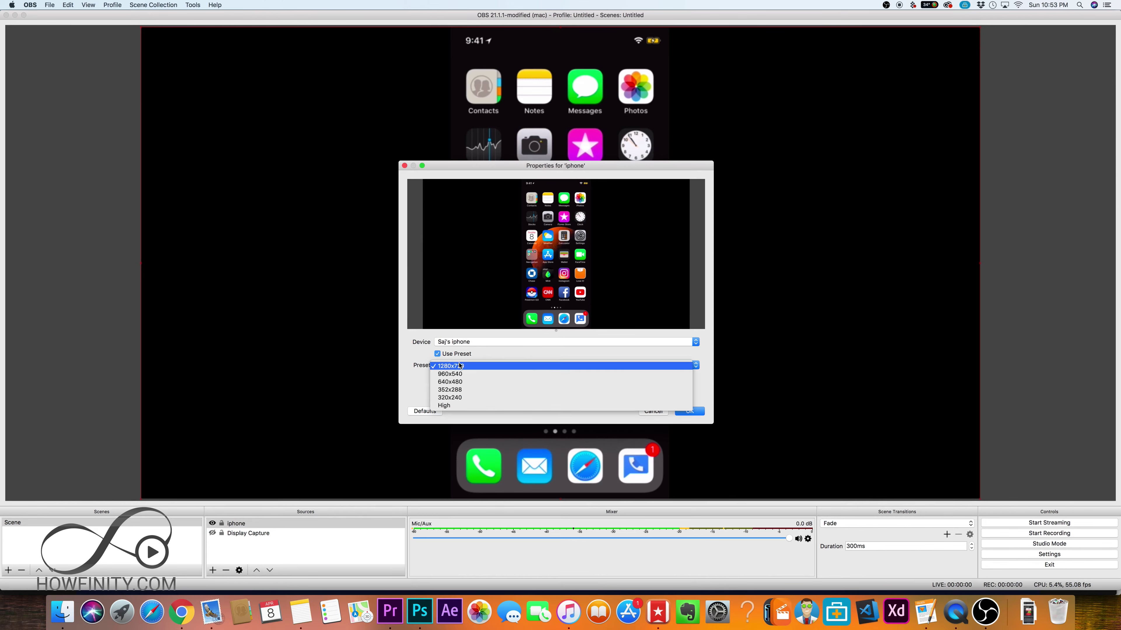
click(454, 406)
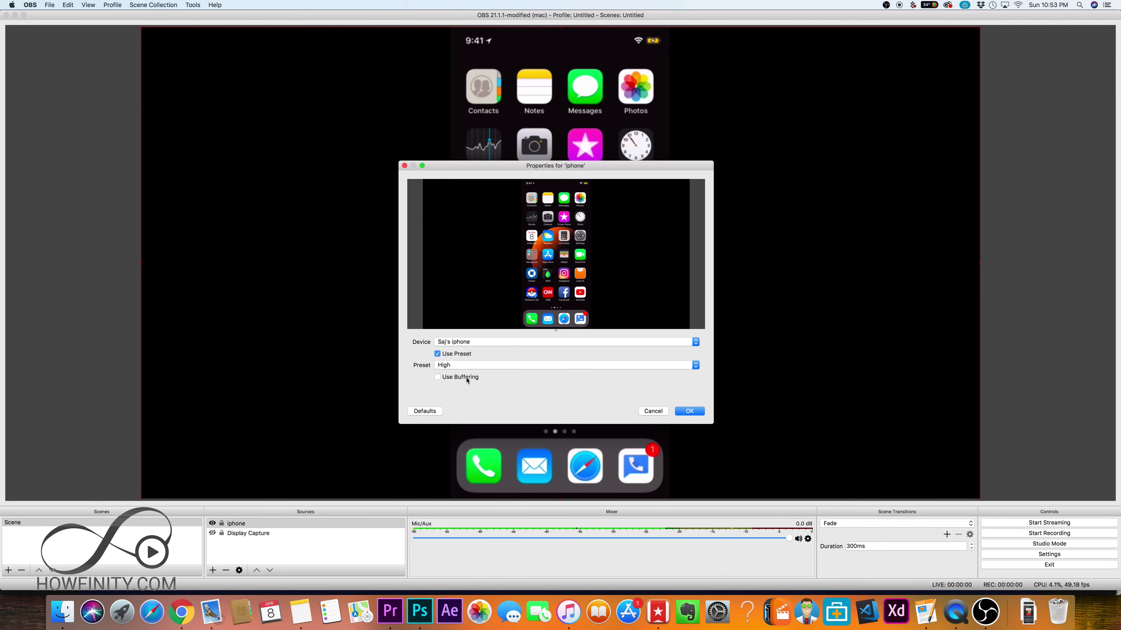
click(693, 413)
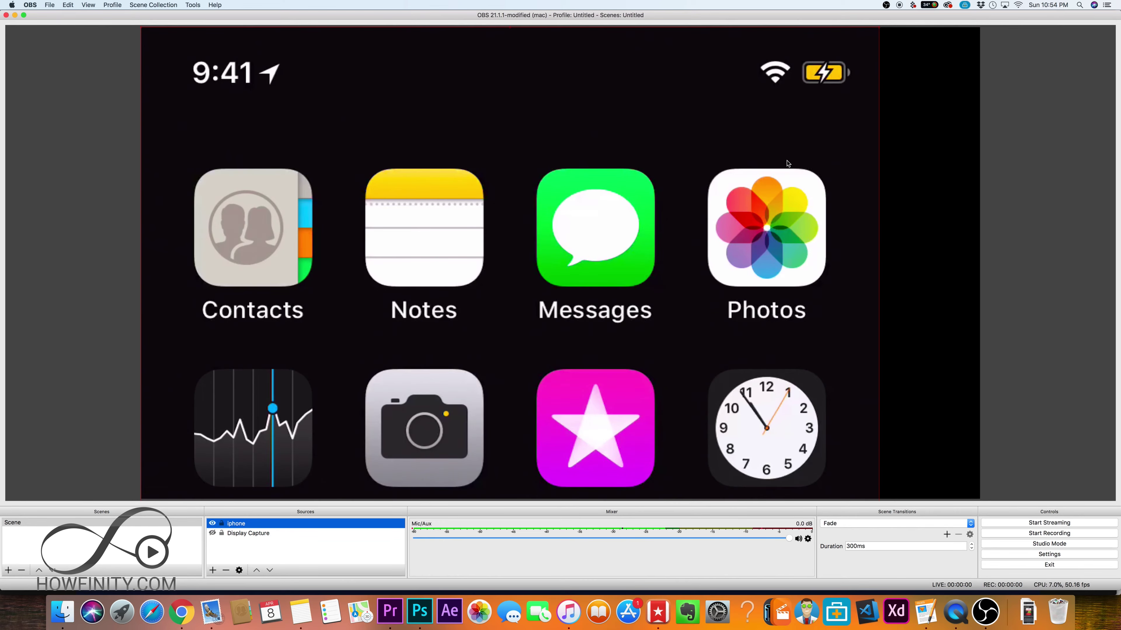
Try to shrink and reposition the oversized iphone source within the canvas.
drag(510, 27, 395, 8)
drag(744, 59, 715, 101)
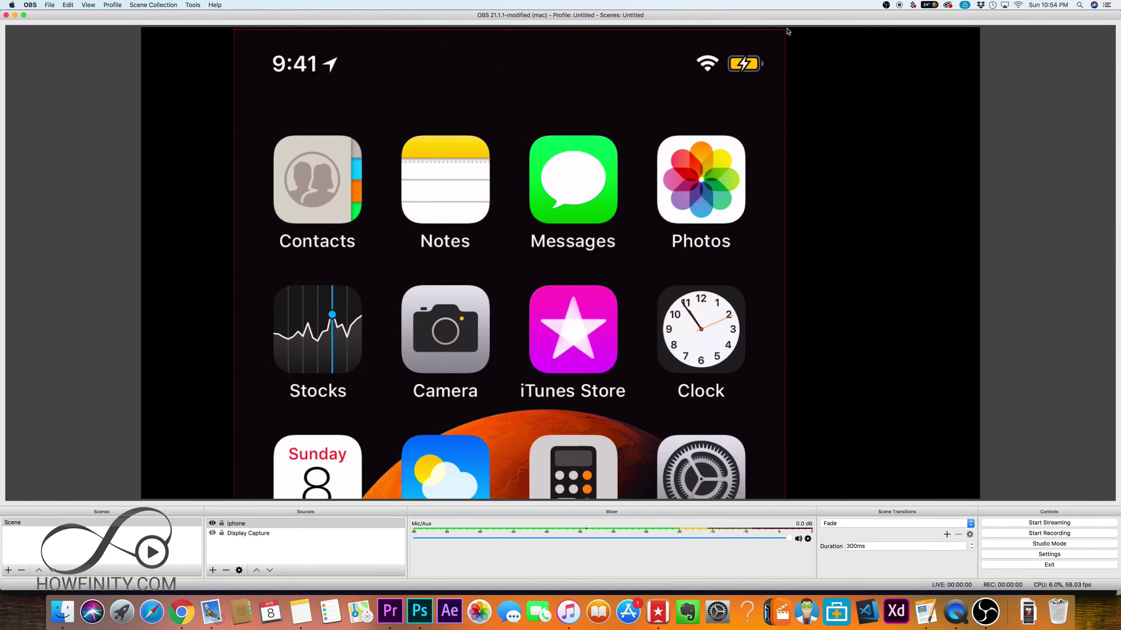
drag(785, 32, 481, 329)
Set the iphone source's preset back to 1280x720 and accept its properties.
click(236, 524)
click(239, 571)
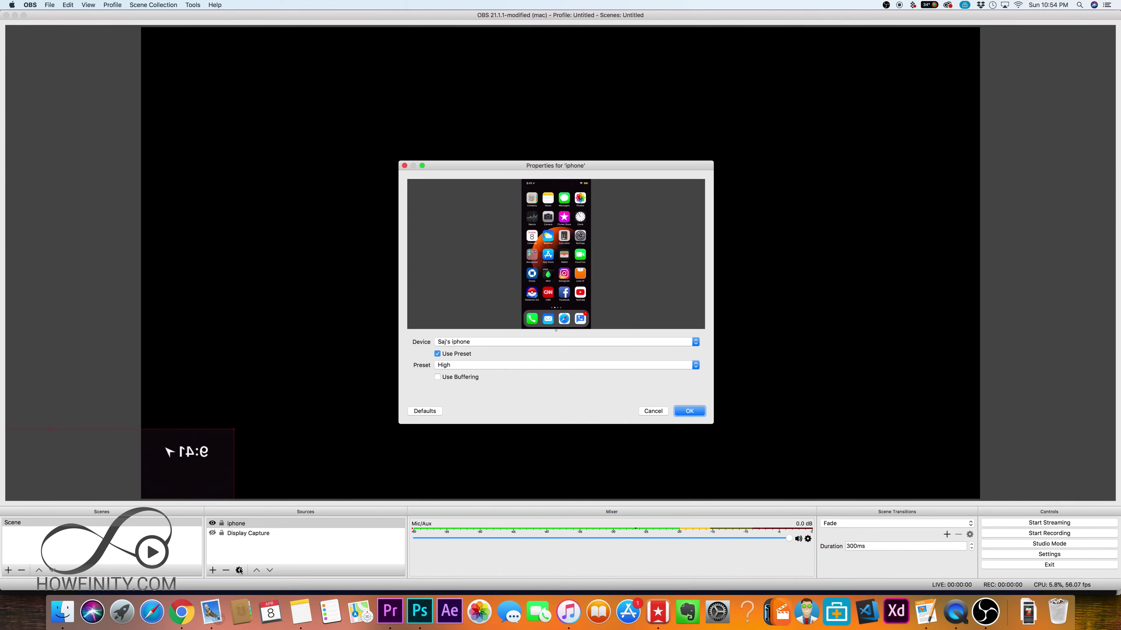
click(465, 365)
click(447, 331)
click(684, 411)
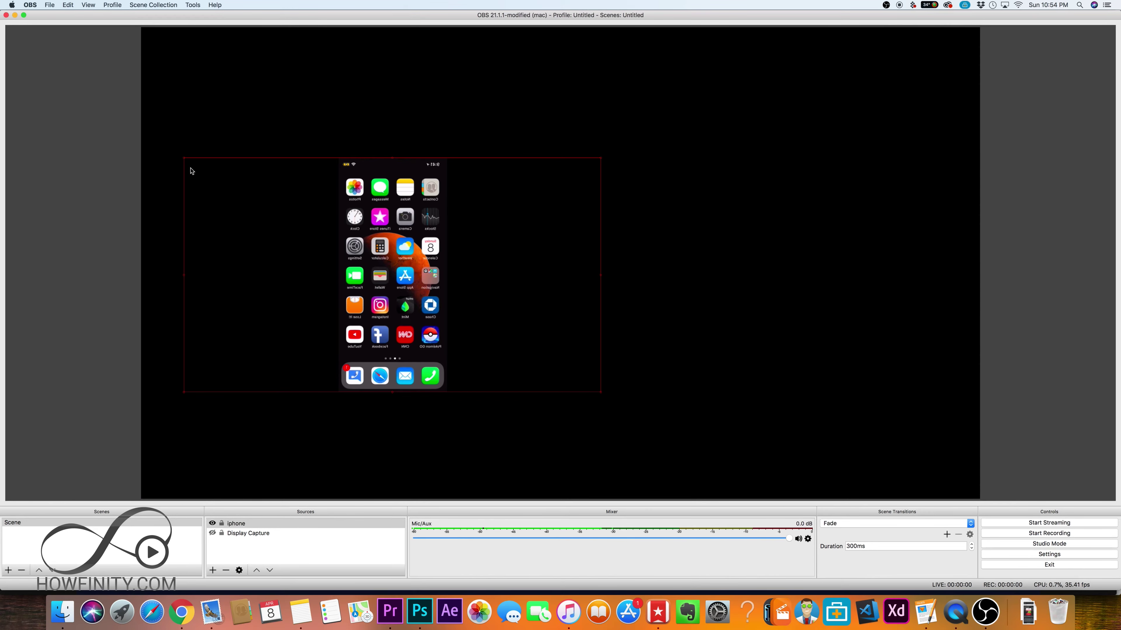
Turn the mirrored iphone source the right way round, move it to the canvas corner and scale it to fill the canvas.
drag(181, 161, 711, 210)
drag(721, 262, 261, 81)
drag(474, 217, 978, 423)
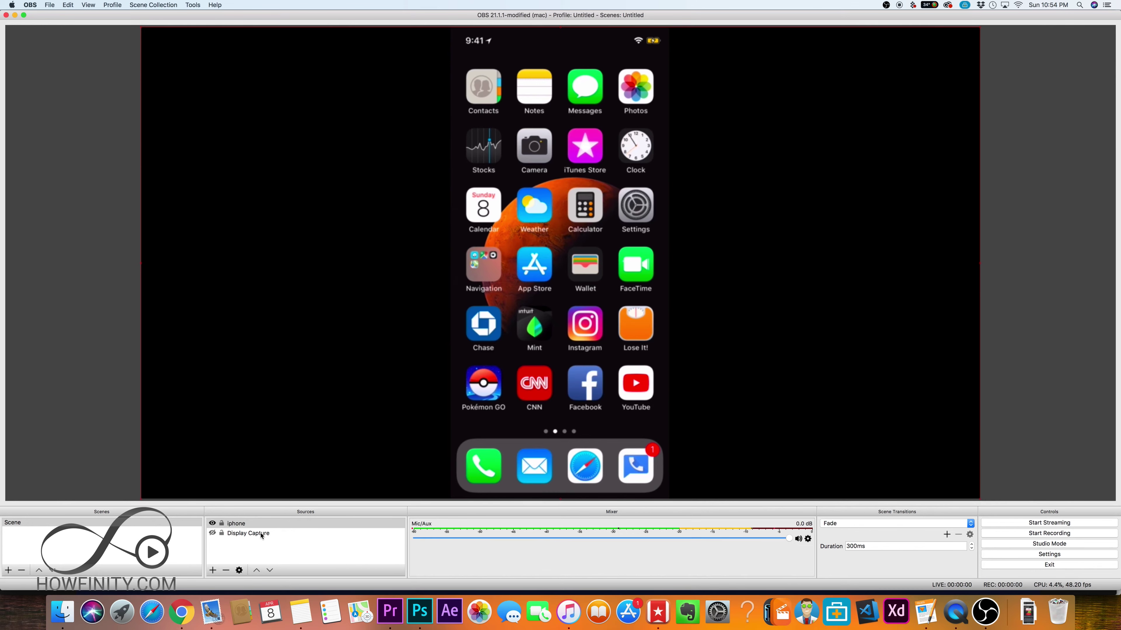
Hide the iphone source and make the Display Capture source visible again.
click(212, 524)
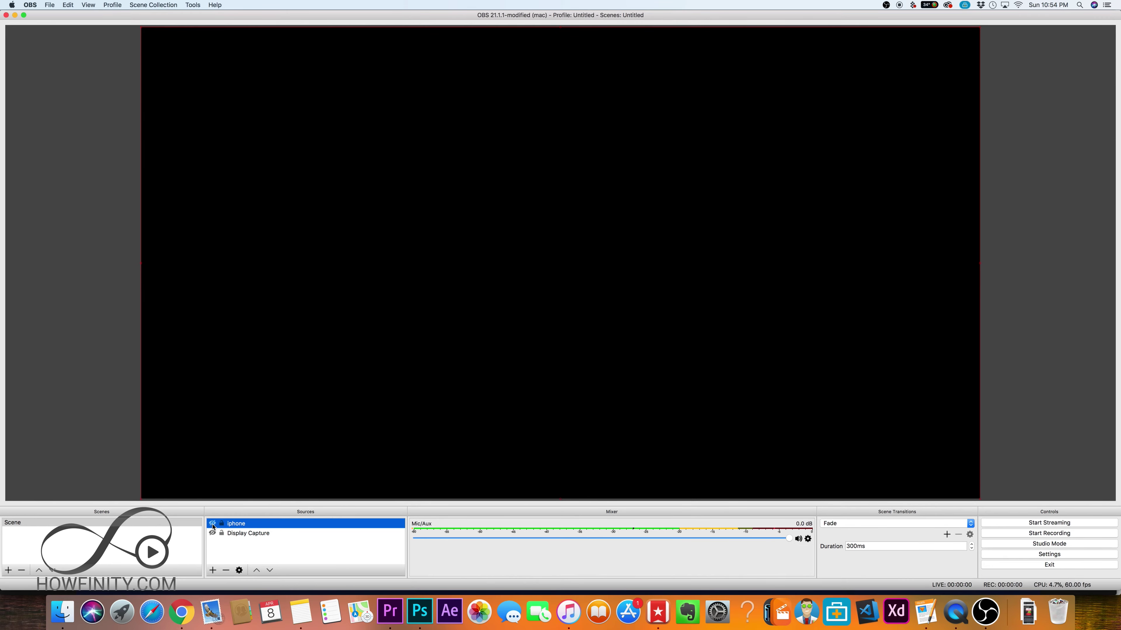
click(212, 534)
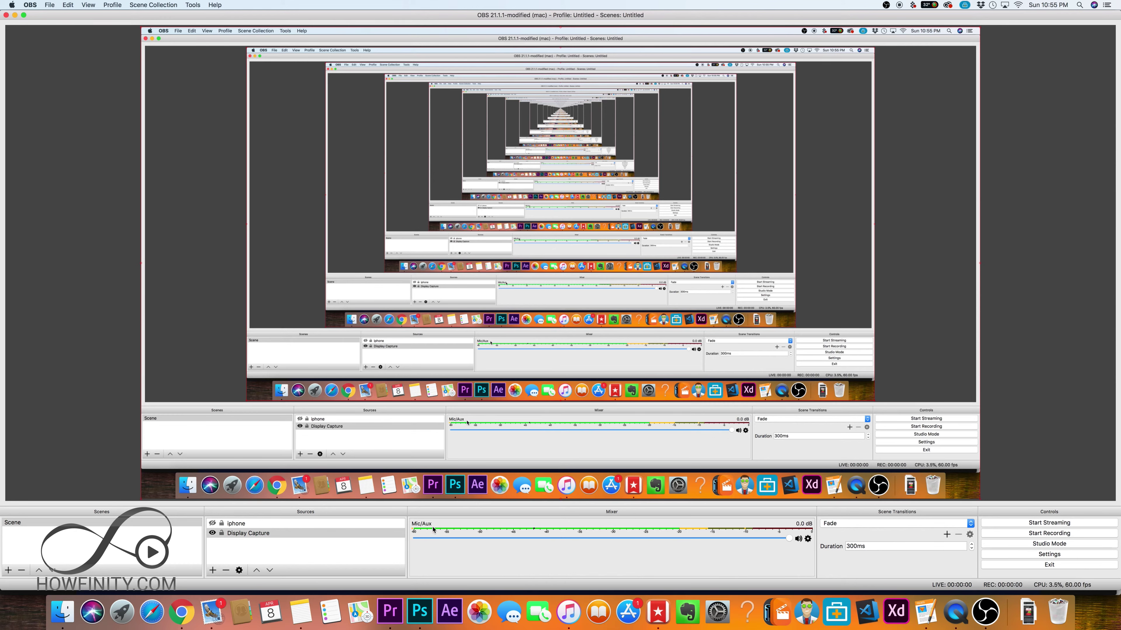
Review the input devices for the Mic/Aux audio source, keep Blue Snowball, and accept its properties.
click(808, 539)
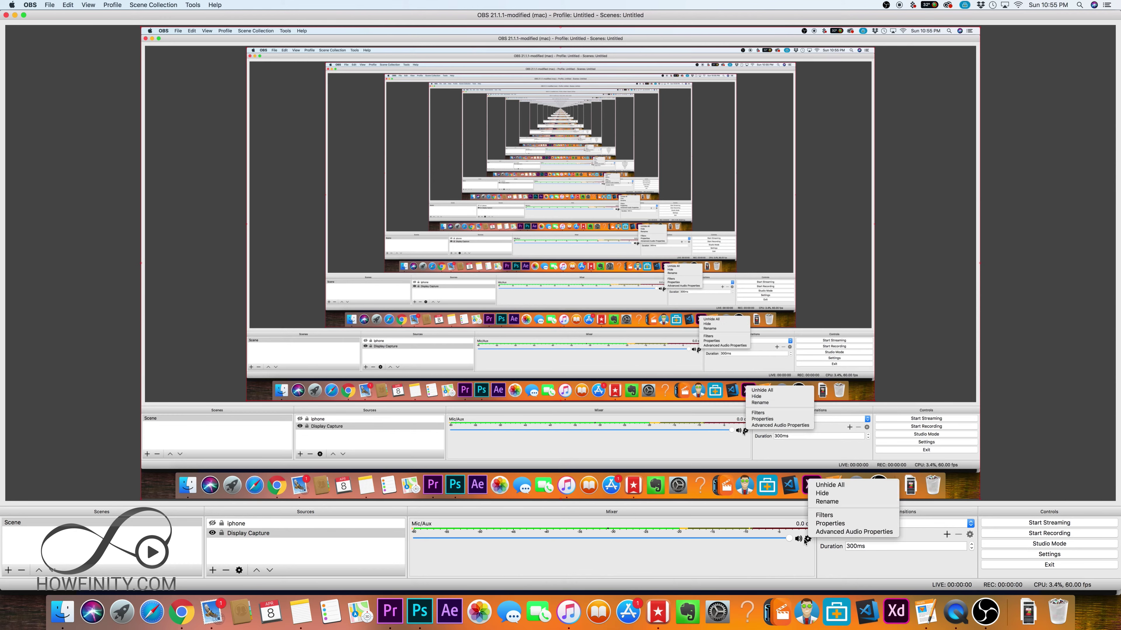
click(830, 524)
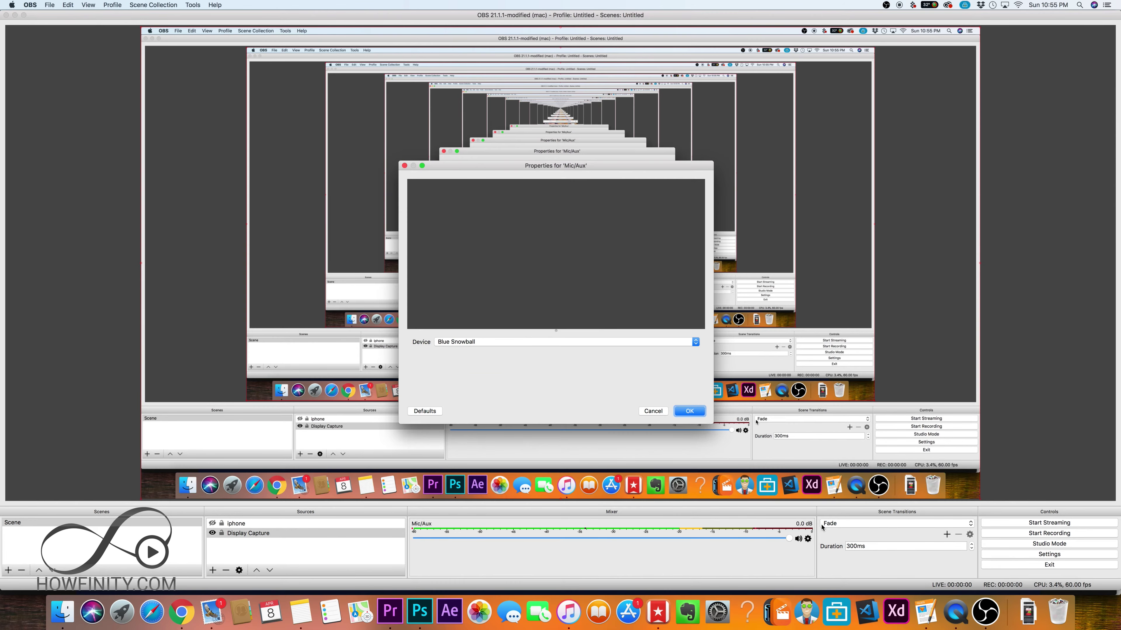
click(451, 342)
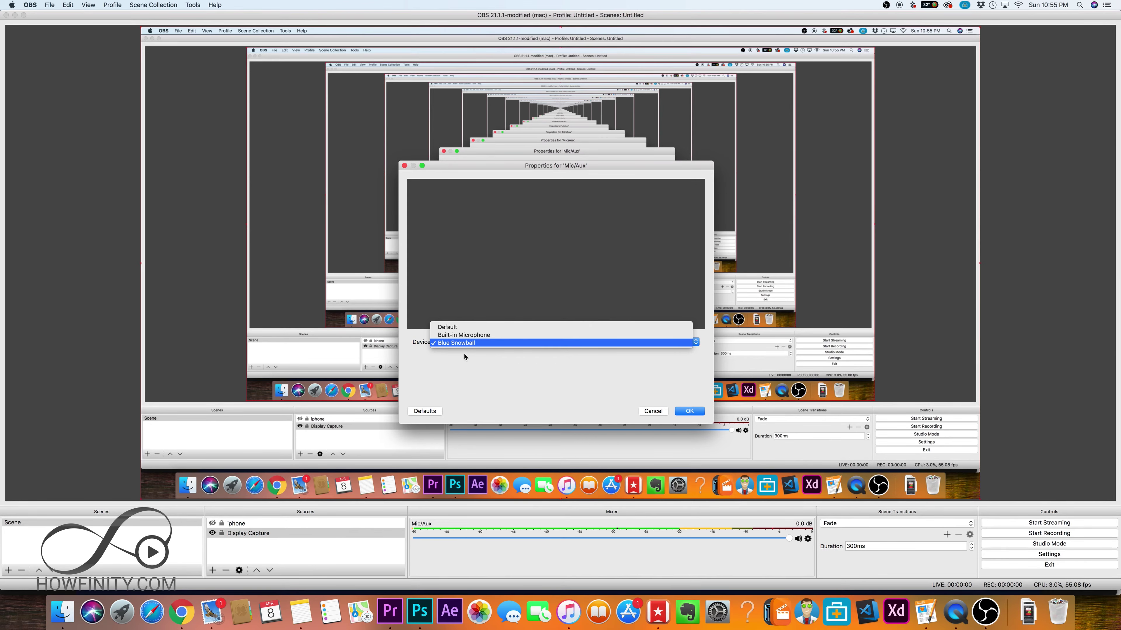
click(504, 370)
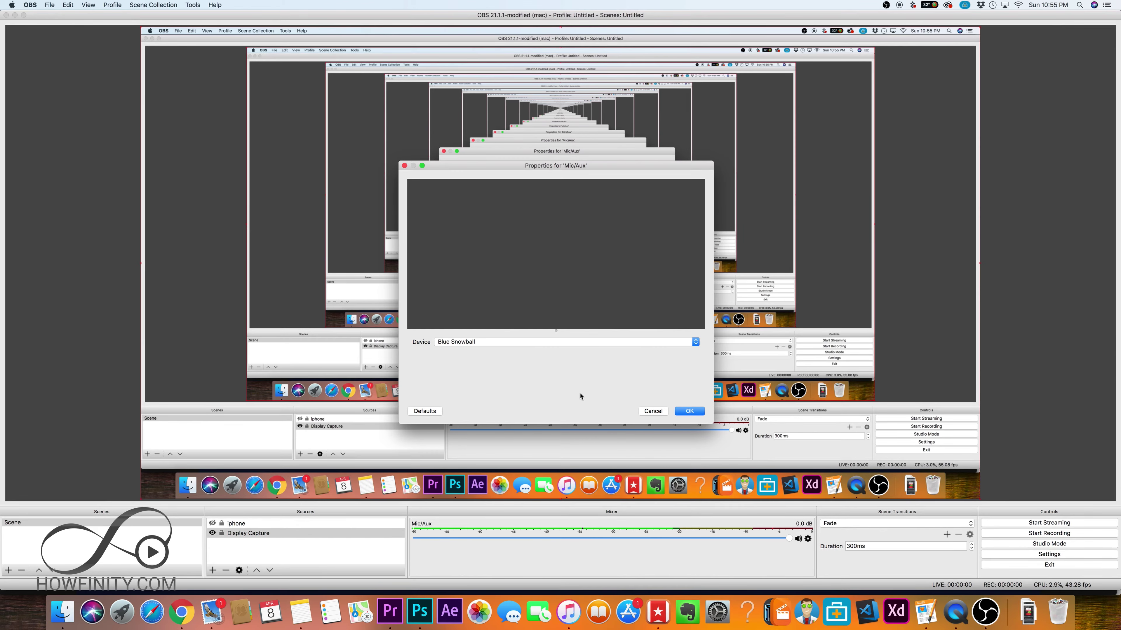
click(685, 412)
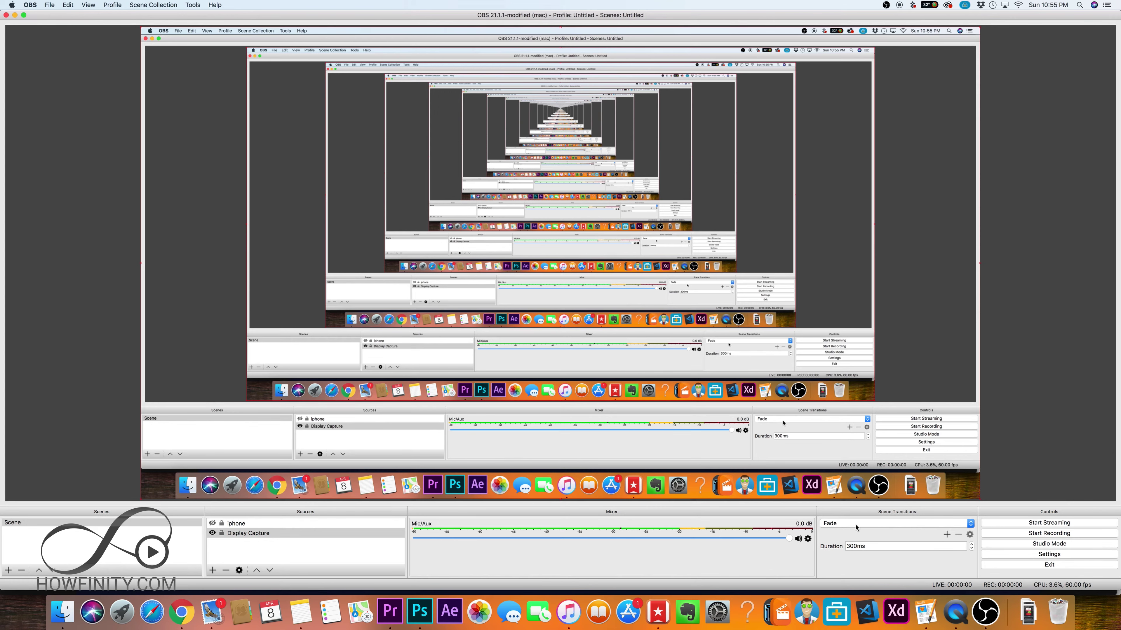
Review the scene transition types and duration, keeping Fade at 300ms.
click(912, 528)
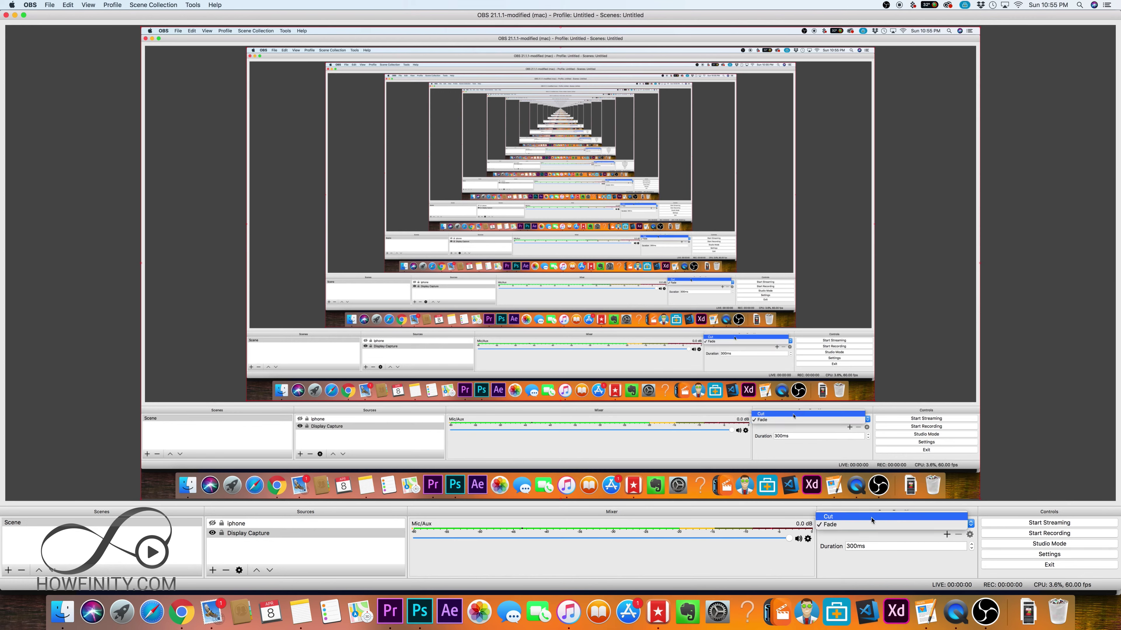
click(864, 537)
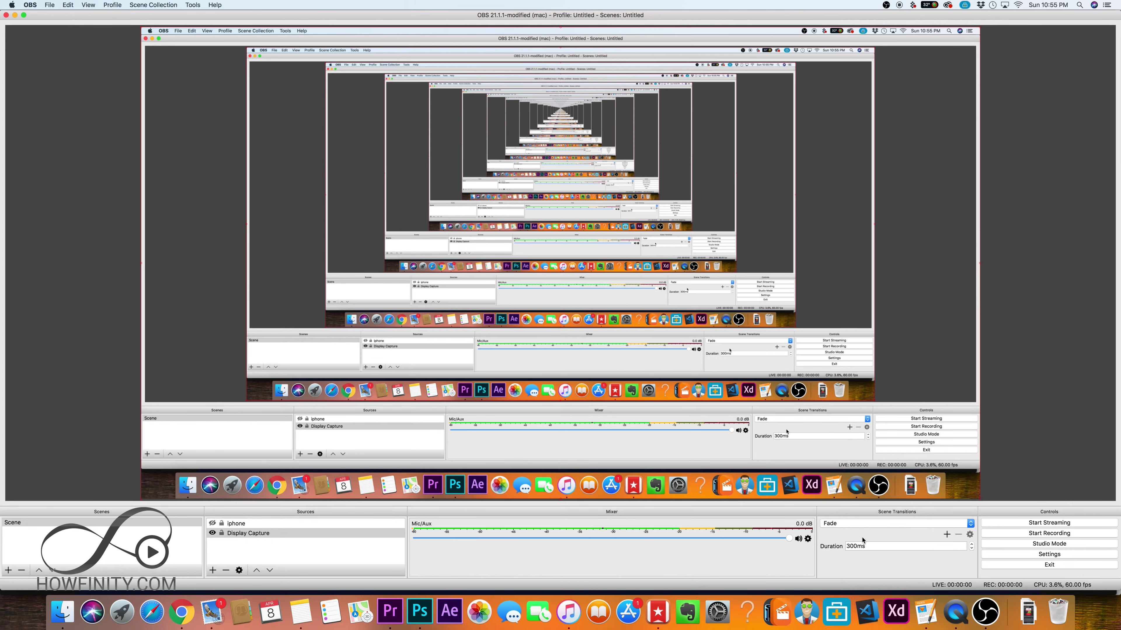
click(880, 543)
click(854, 522)
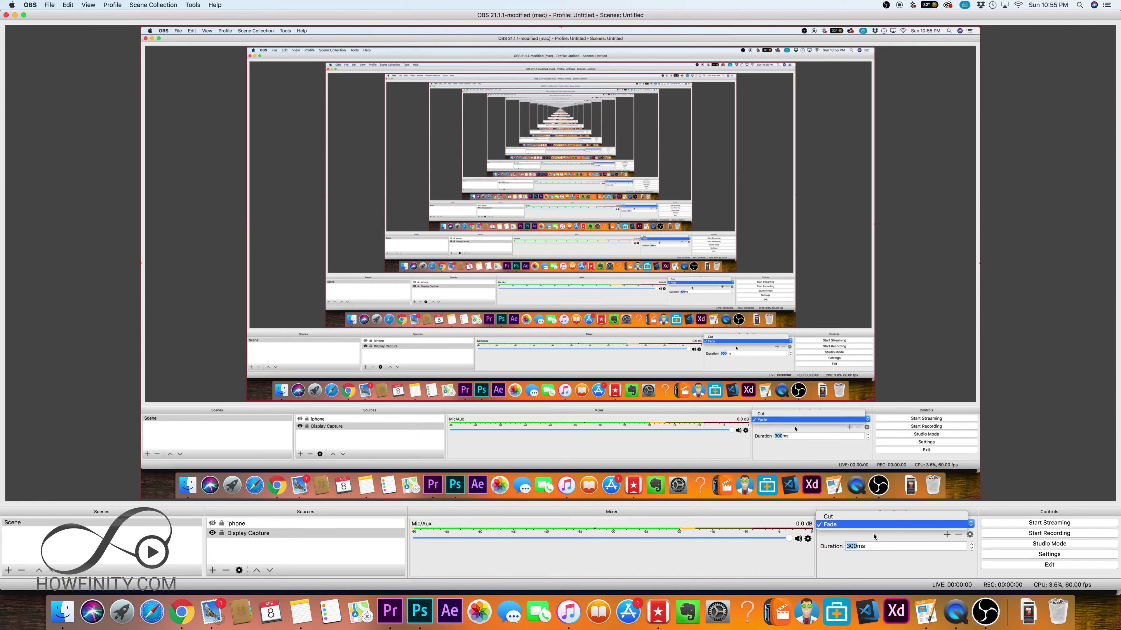
click(875, 540)
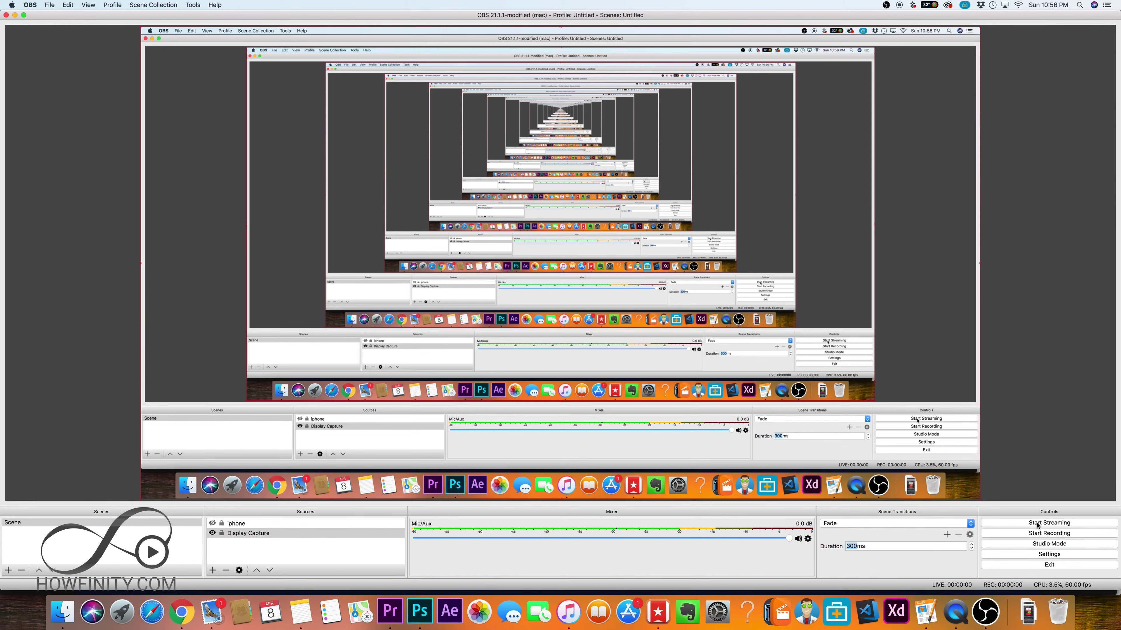
Open the settings and review the general options, streaming services and servers, keeping Twitch and Auto (Recommended).
click(1045, 555)
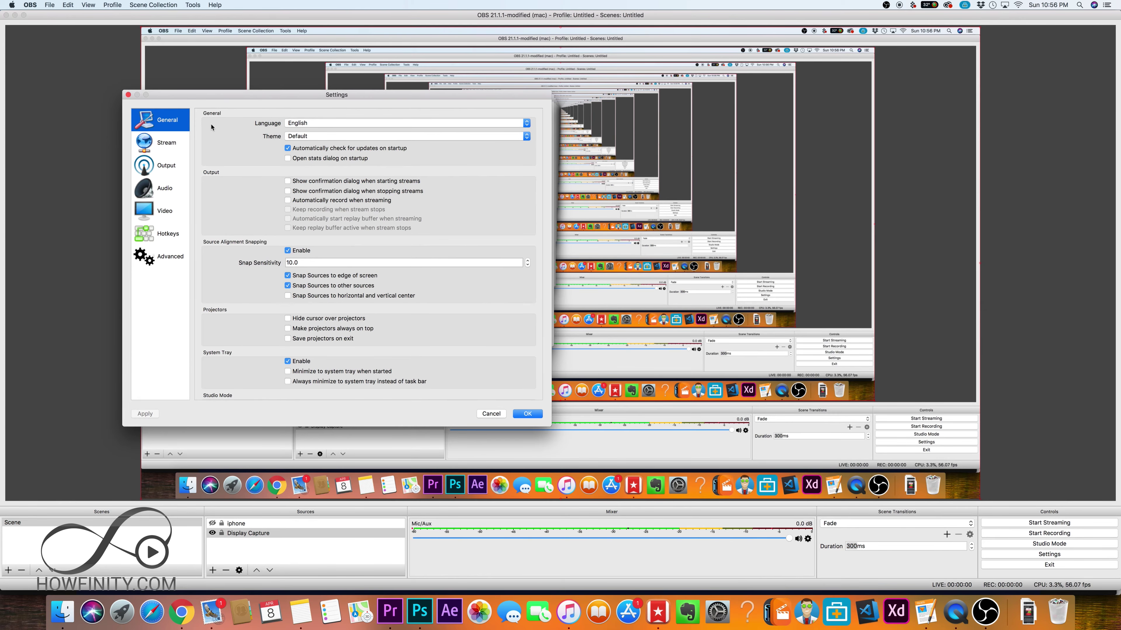
scroll(216, 143, down, 1)
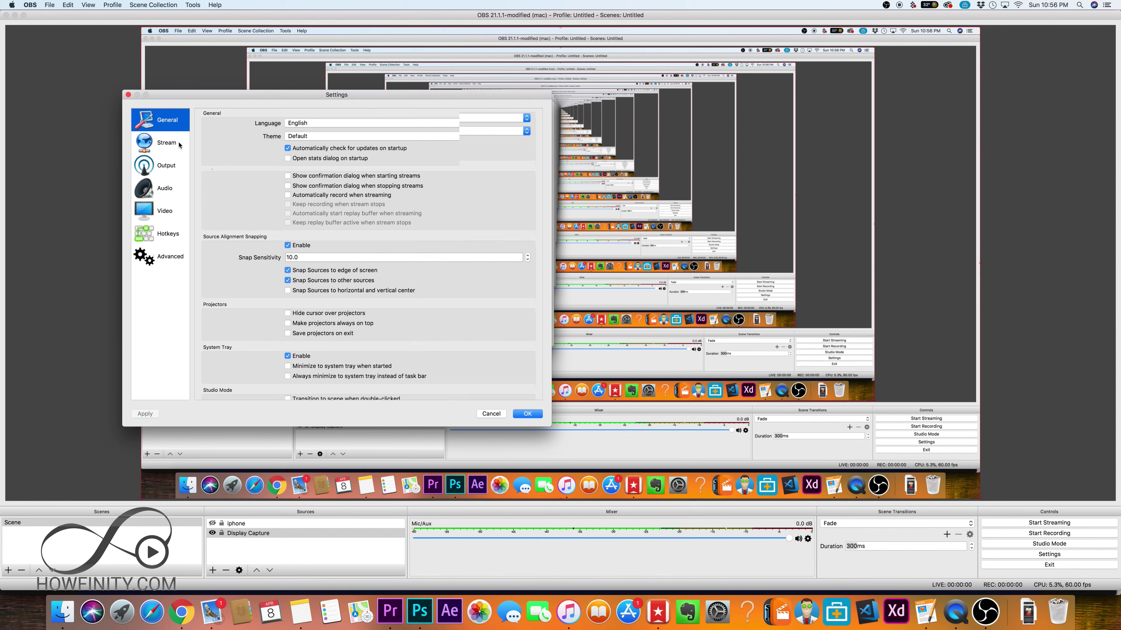
click(178, 144)
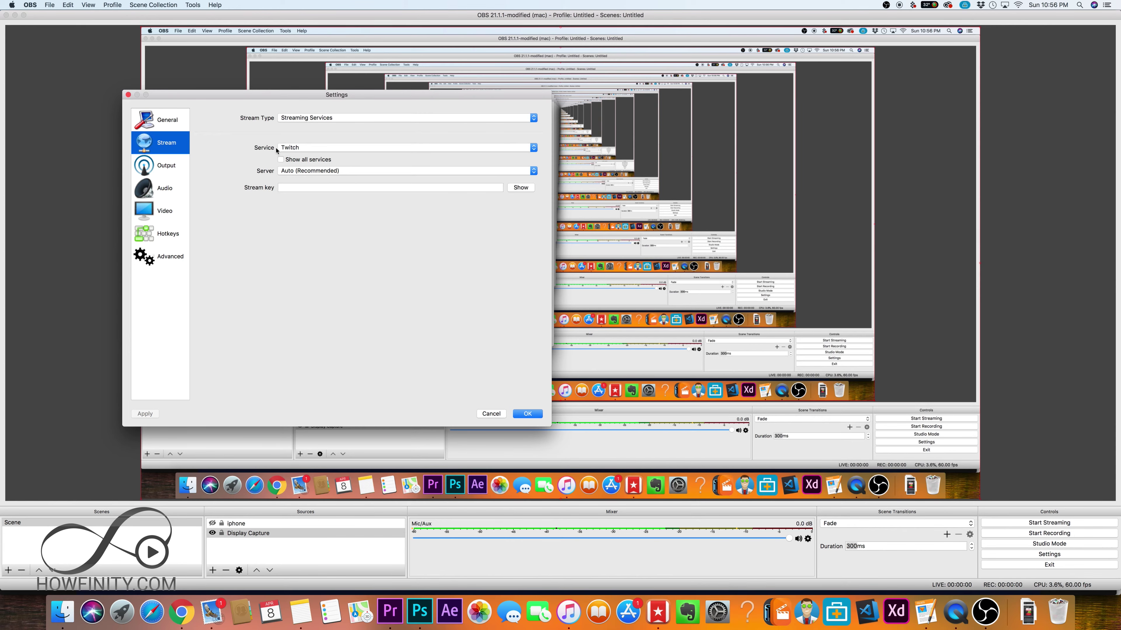
click(289, 148)
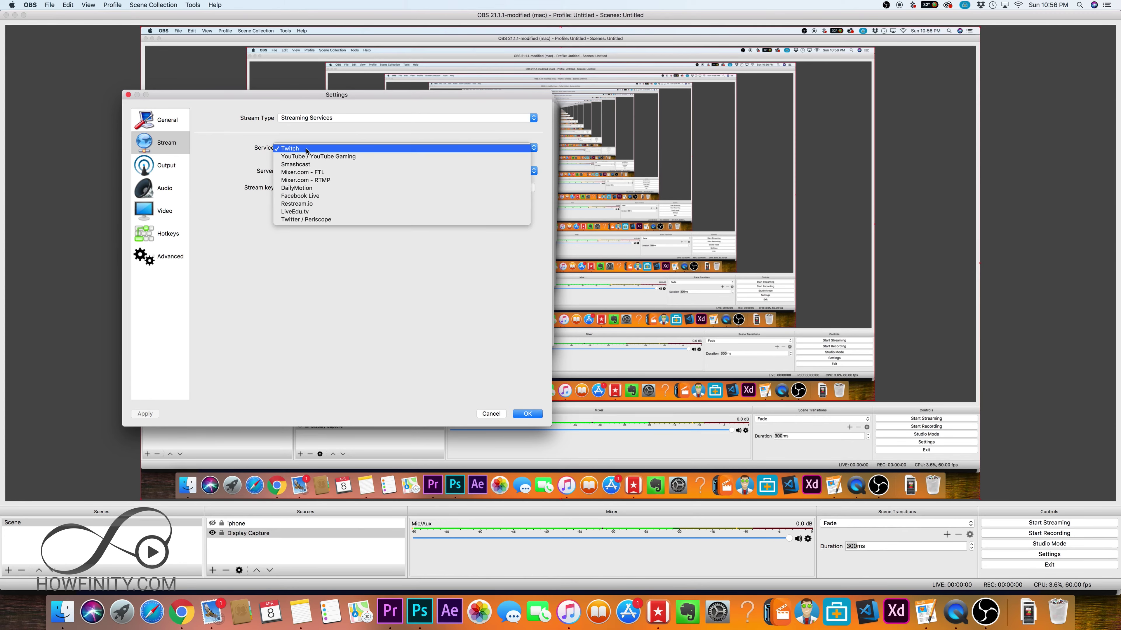
click(307, 149)
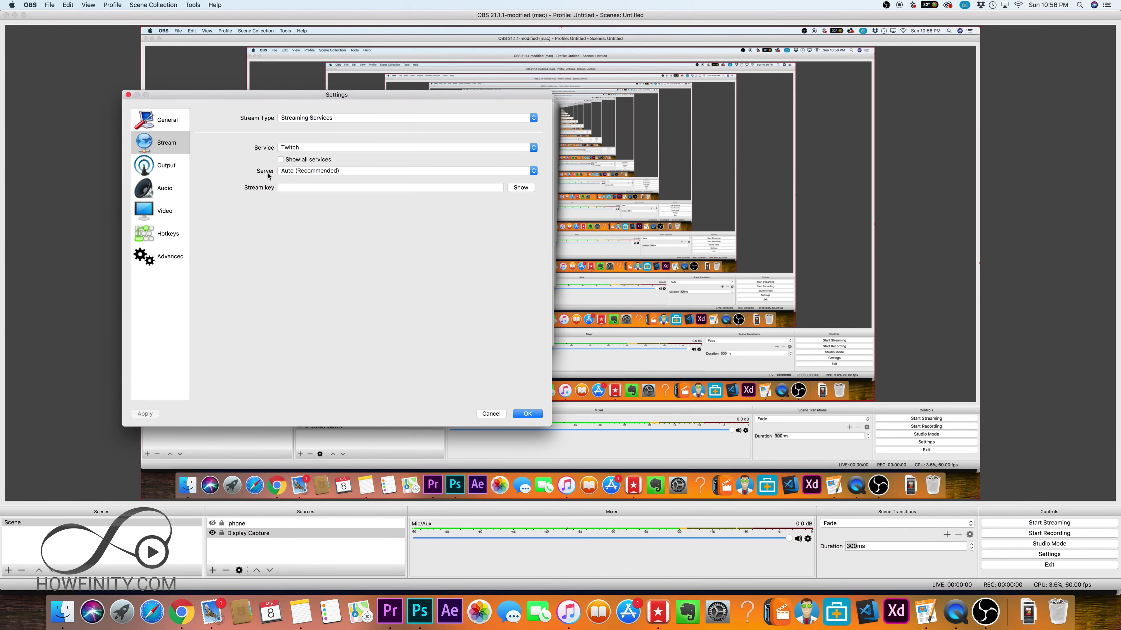
click(307, 172)
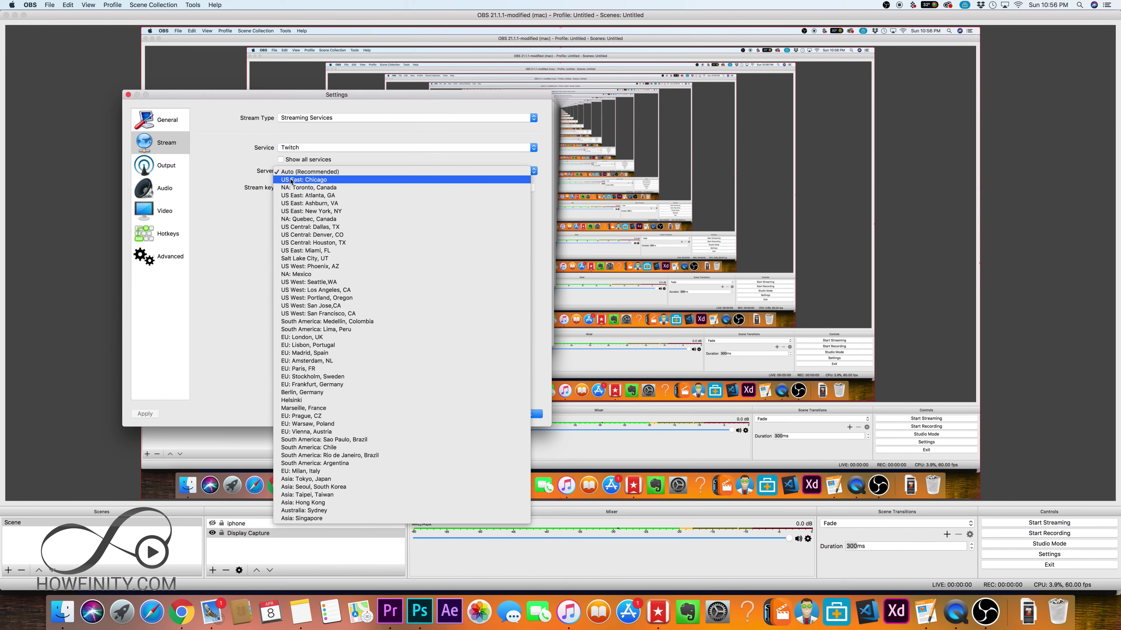
click(291, 172)
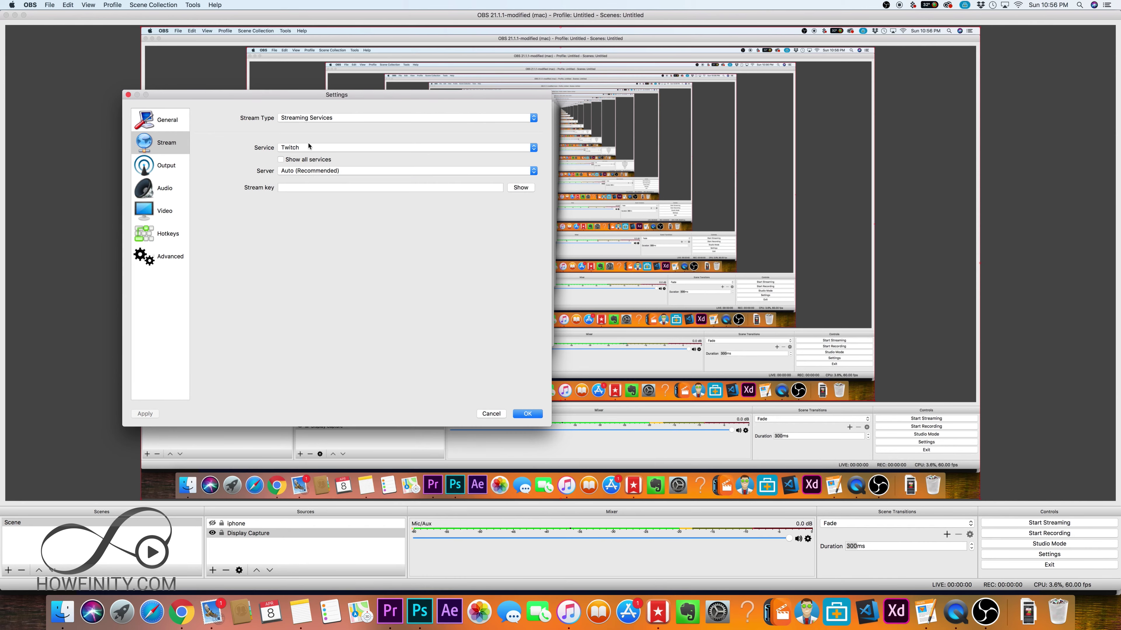
click(298, 148)
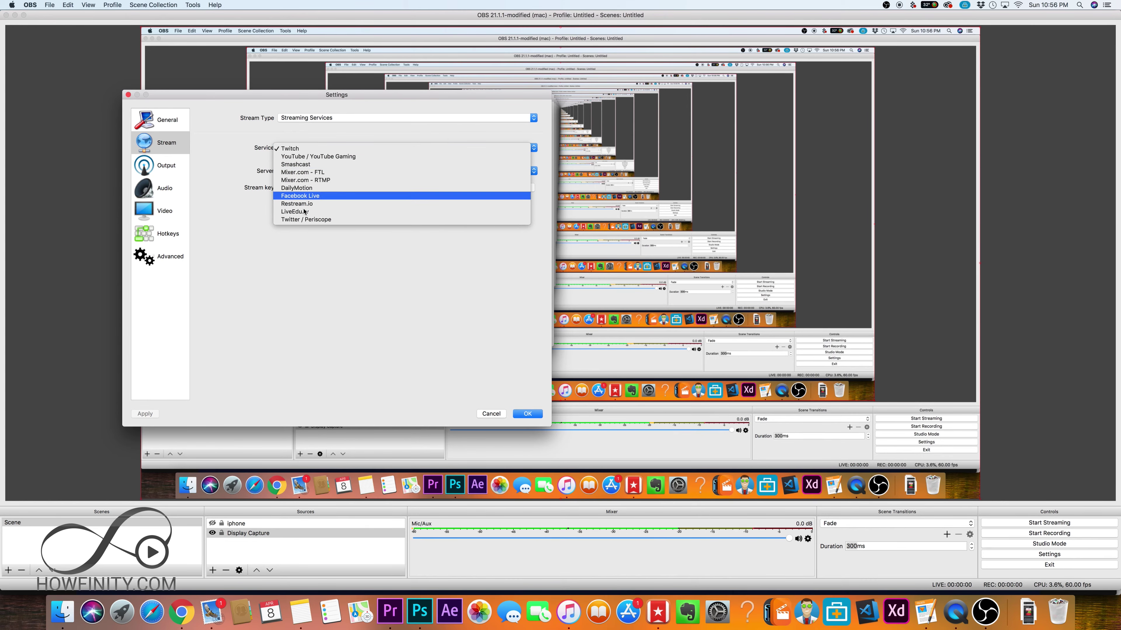
click(328, 141)
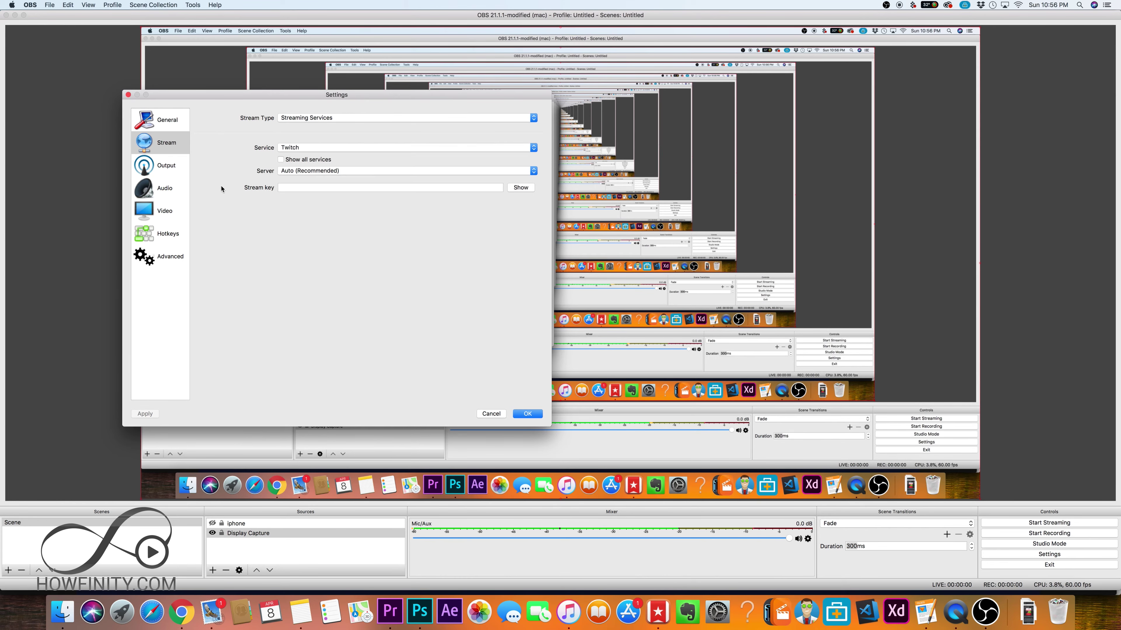
click(300, 117)
click(300, 118)
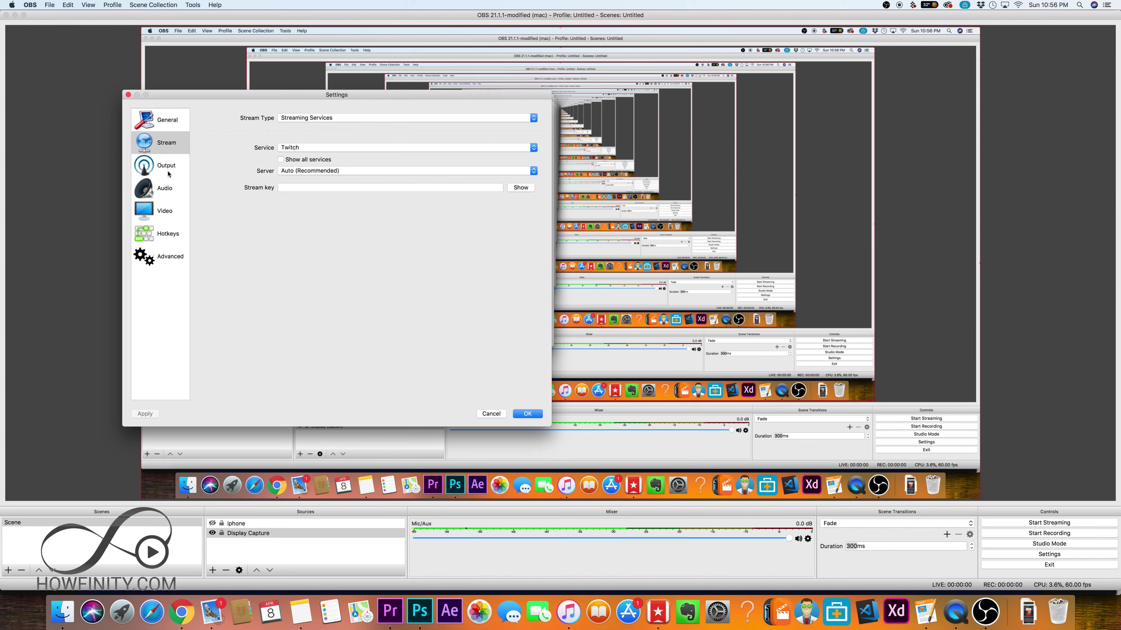
Review the video settings' base canvas resolutions and common FPS values, keeping 3840x2160 and 60.
click(172, 214)
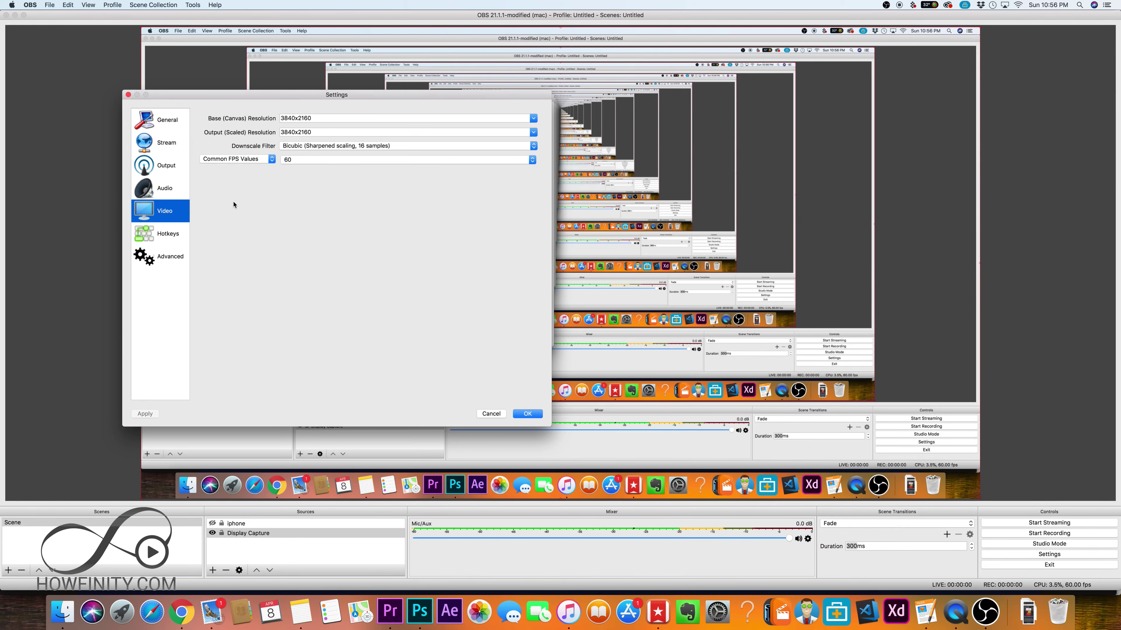
click(281, 122)
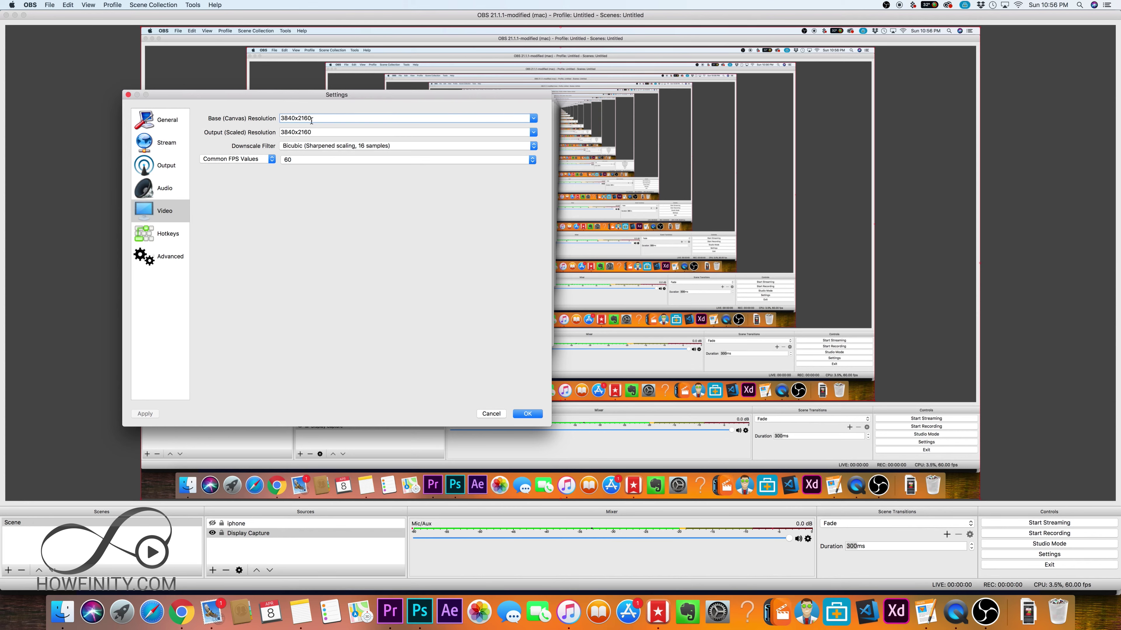
click(534, 119)
click(533, 119)
click(534, 118)
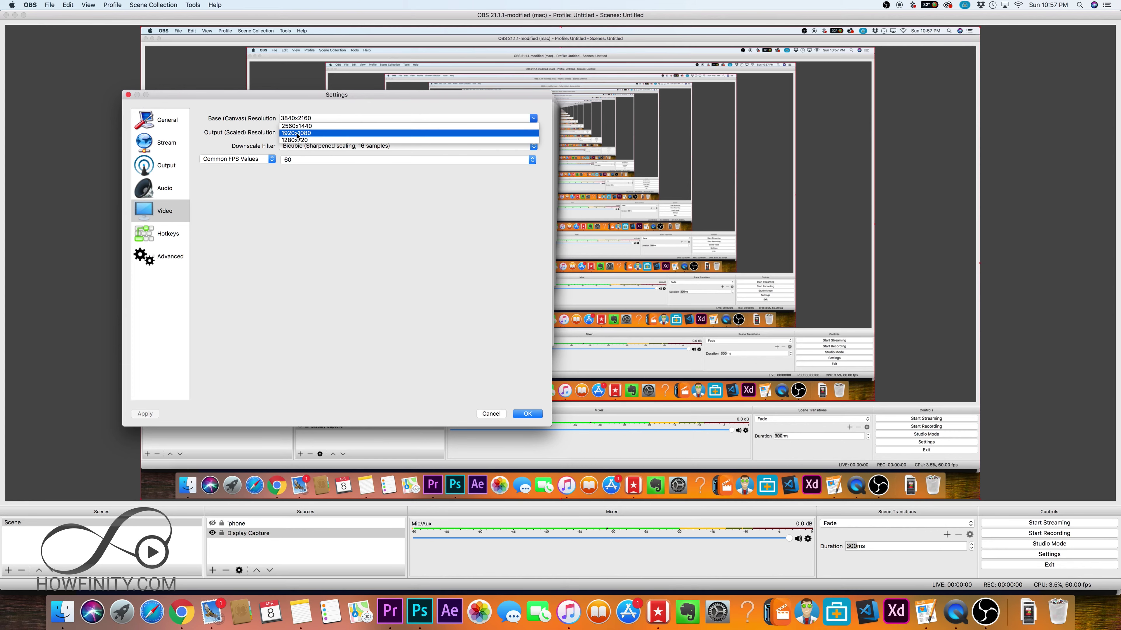
click(325, 210)
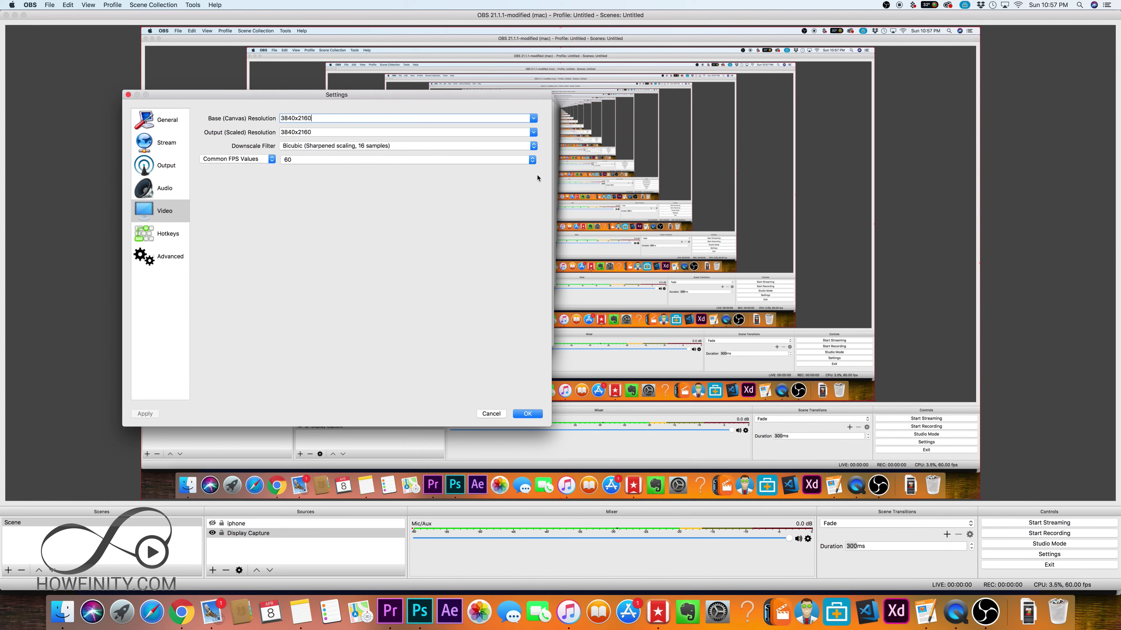
click(533, 162)
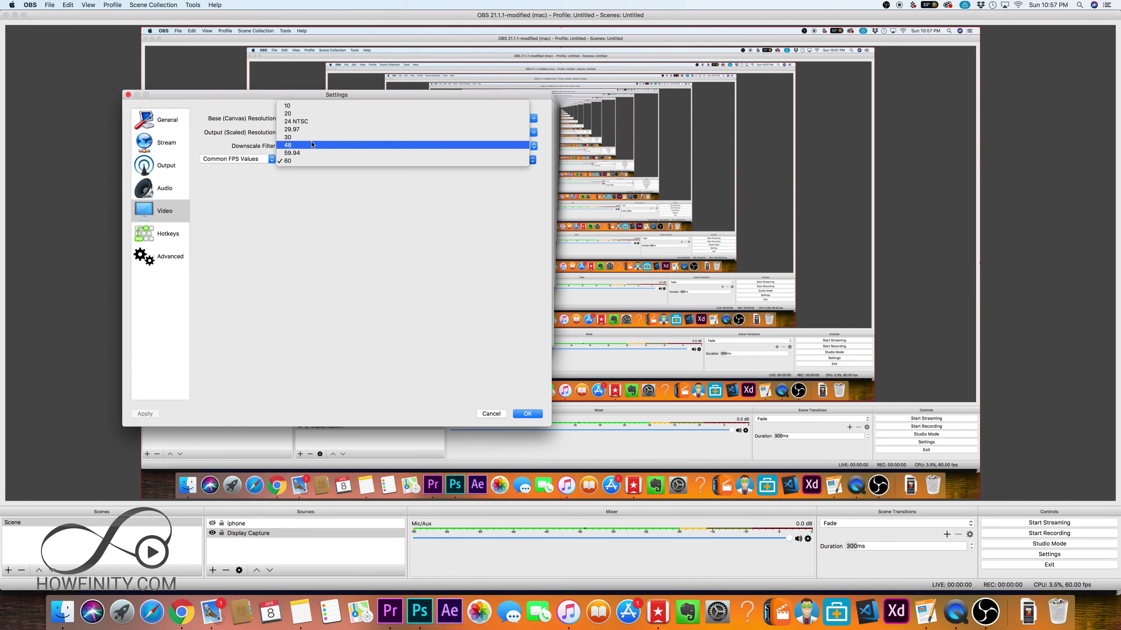
click(289, 161)
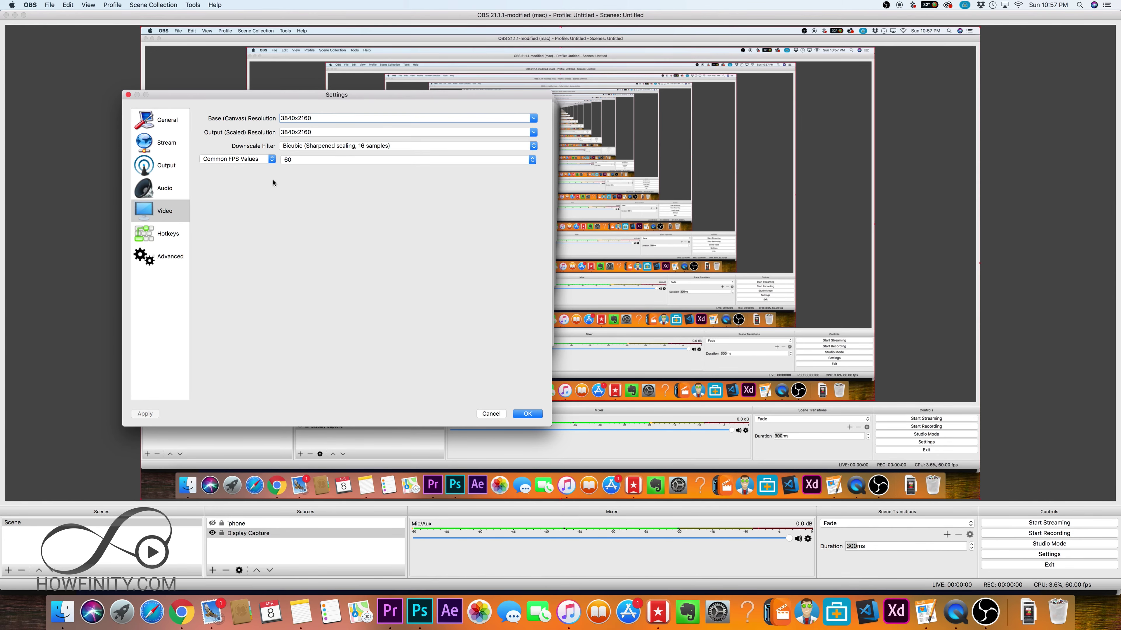
Review the audio devices and the output's recording format and quality options, keeping mp4 and Indistinguishable Quality, Large File Size.
click(165, 188)
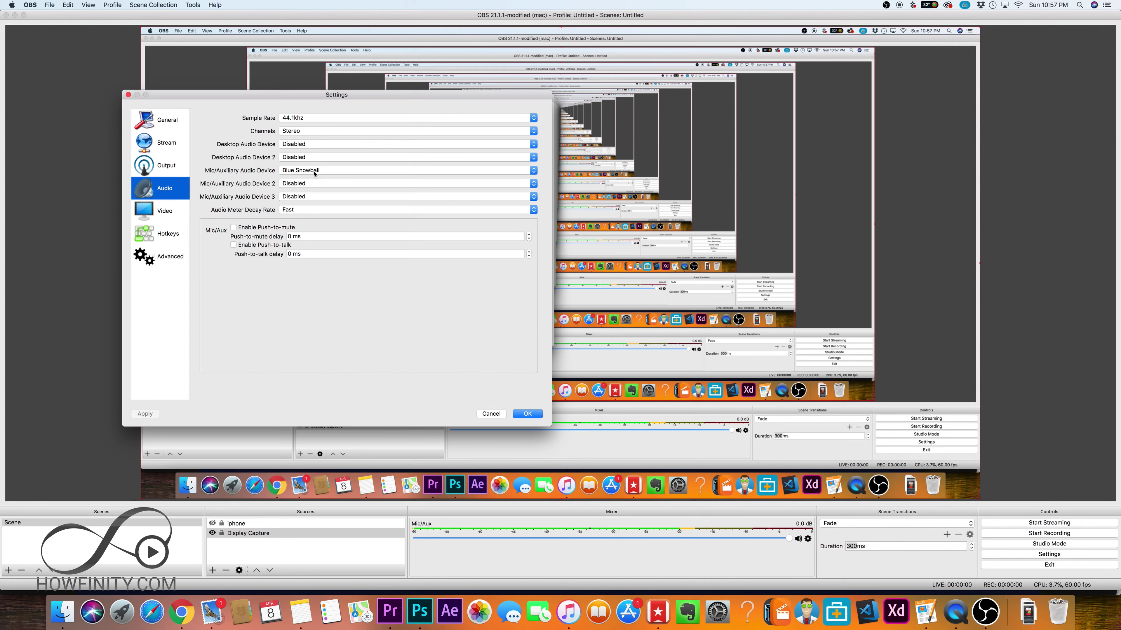
click(169, 170)
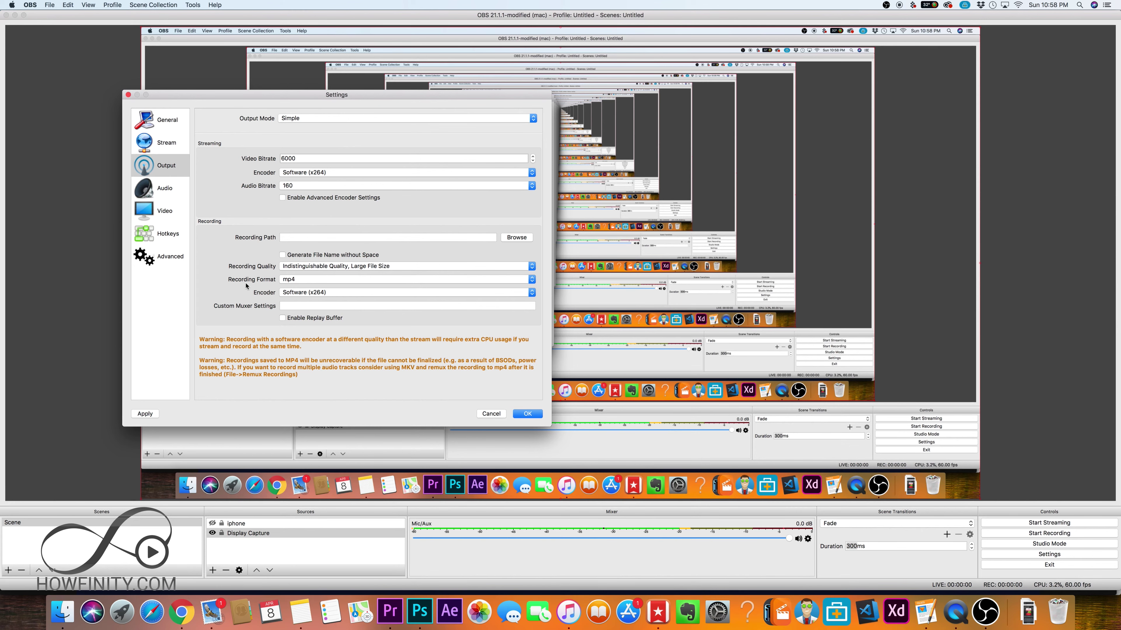
click(299, 280)
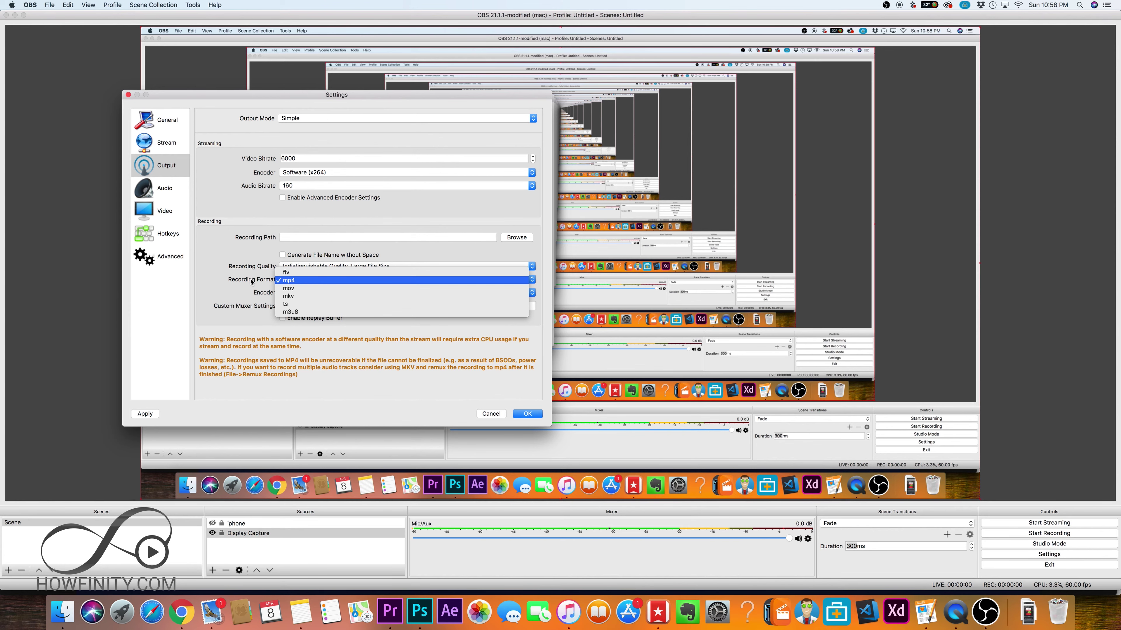
click(291, 281)
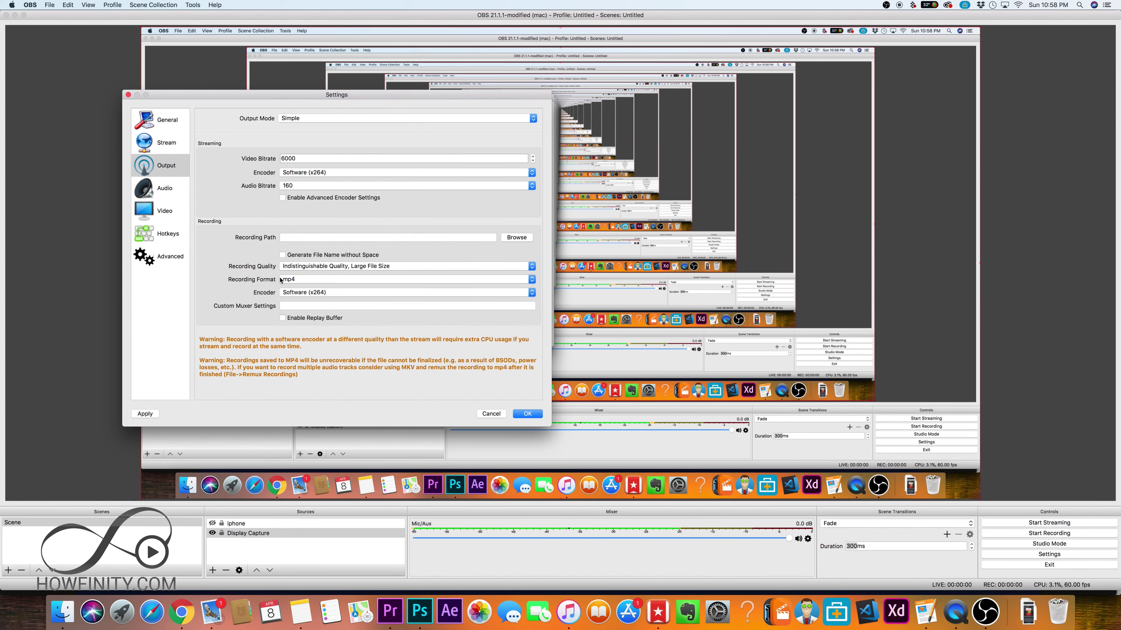
click(297, 266)
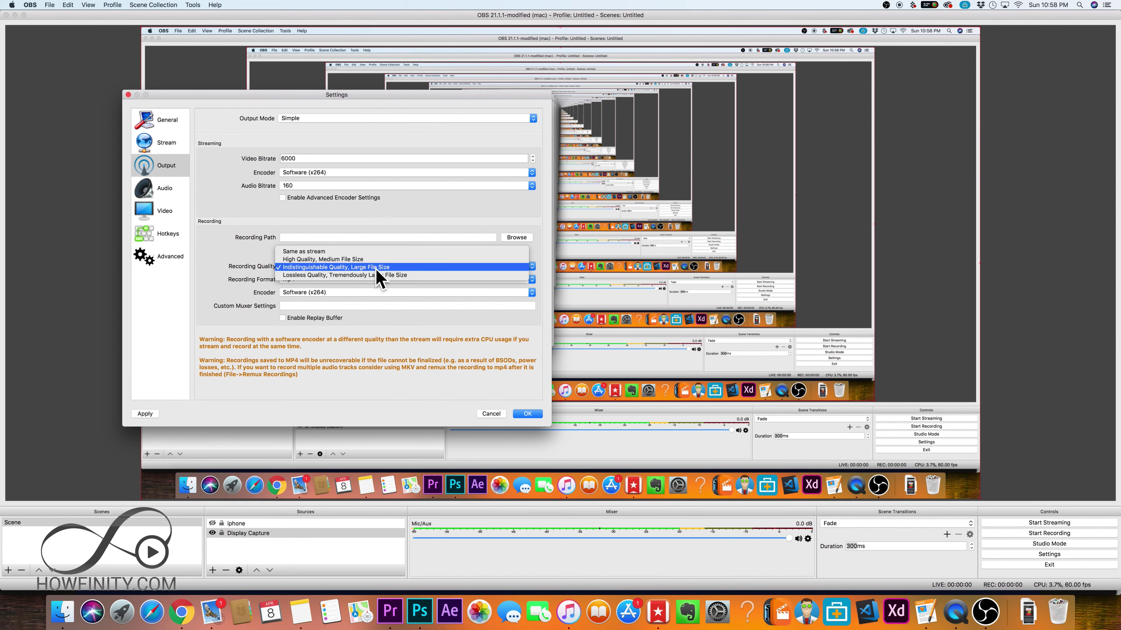
click(294, 269)
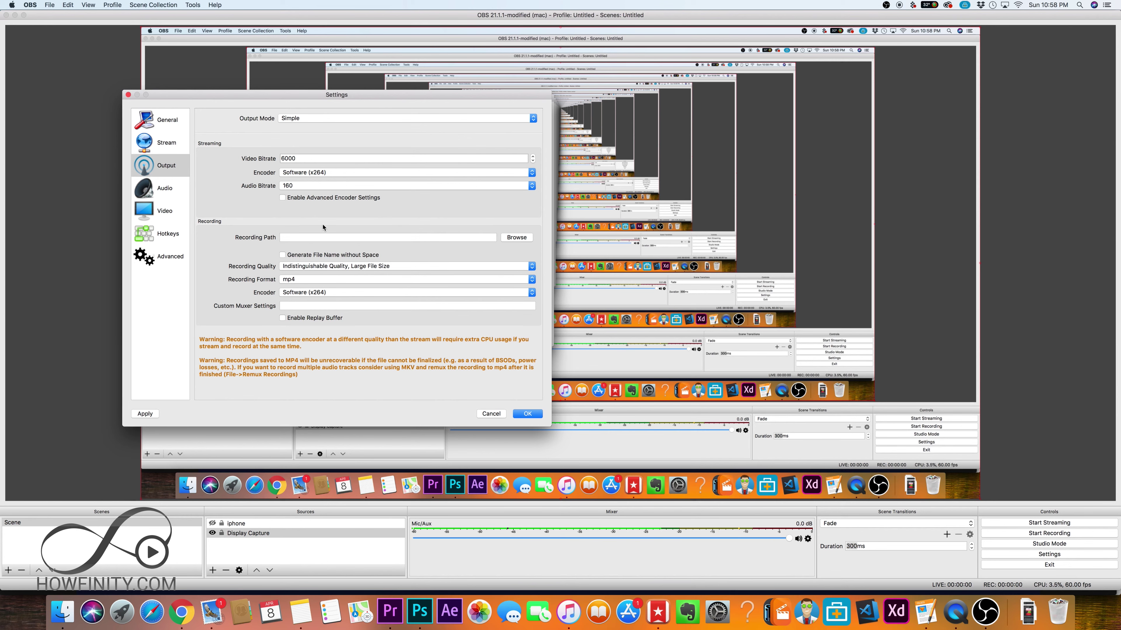
Look over the advanced settings and recheck the video resolution and frame rate settings.
click(160, 256)
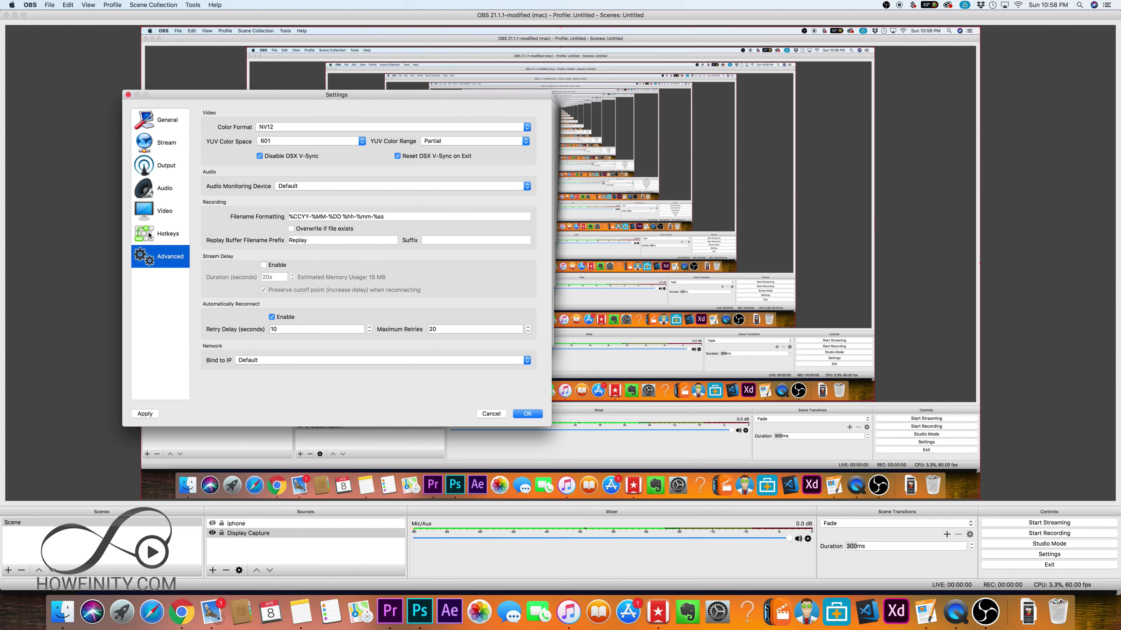
click(165, 208)
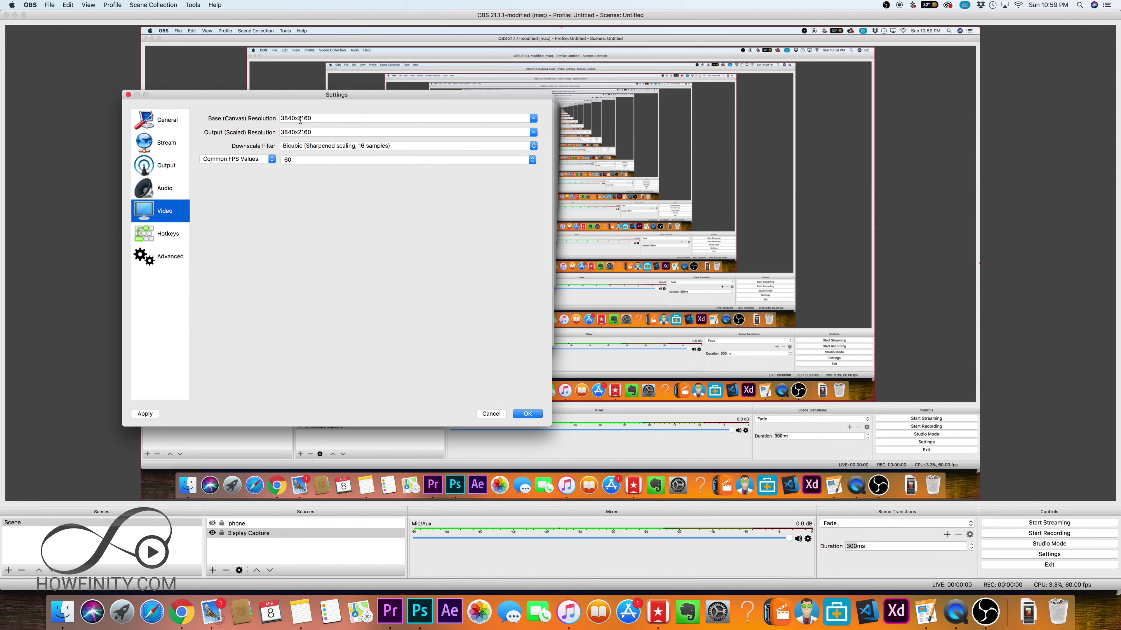
click(321, 119)
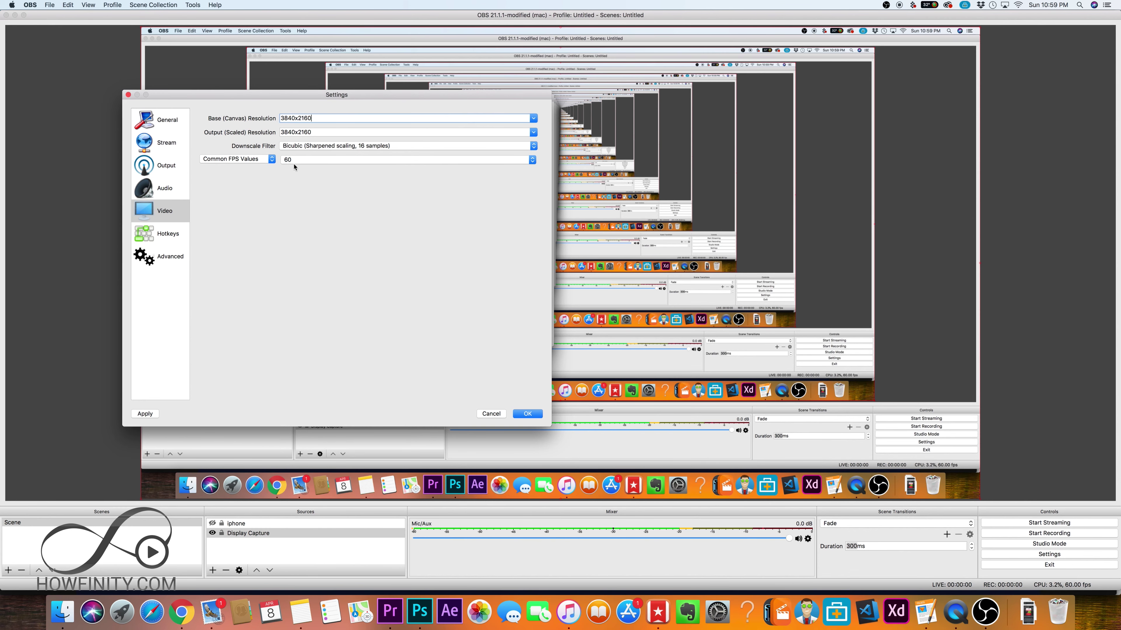
click(164, 142)
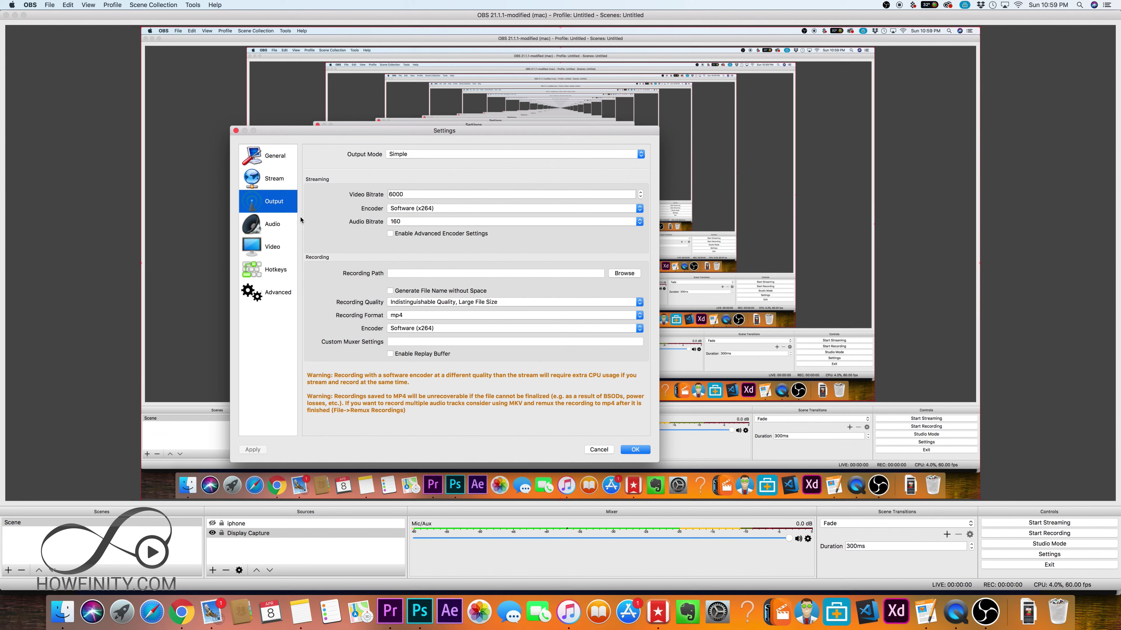
Set the output recording path to the Desktop folder and accept the settings.
drag(317, 131, 305, 131)
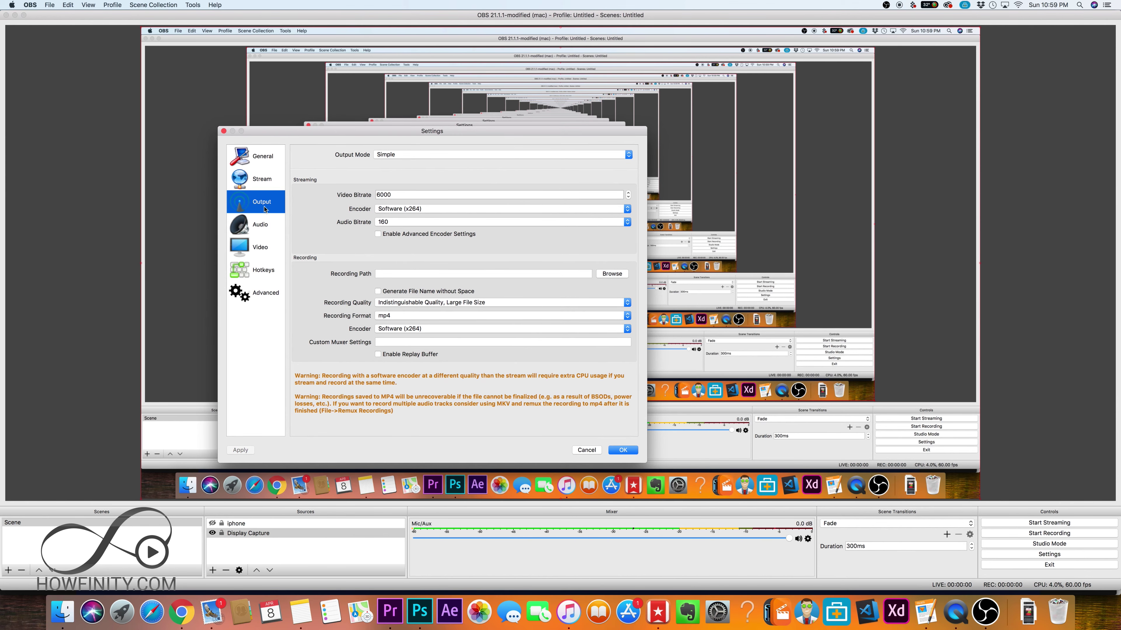
click(618, 275)
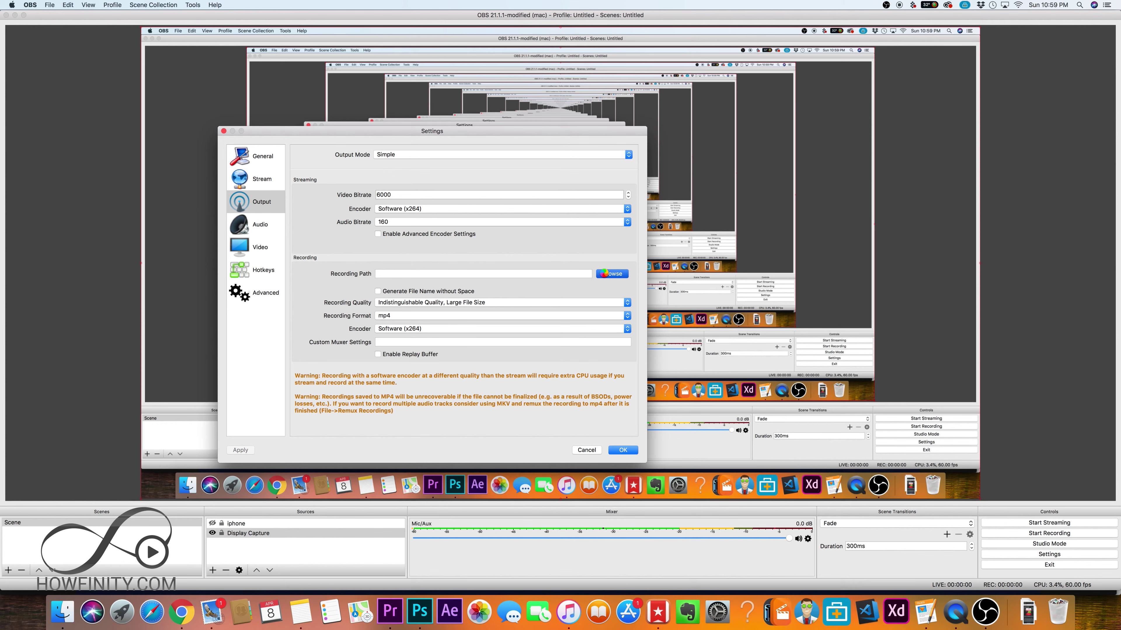
click(541, 343)
click(622, 451)
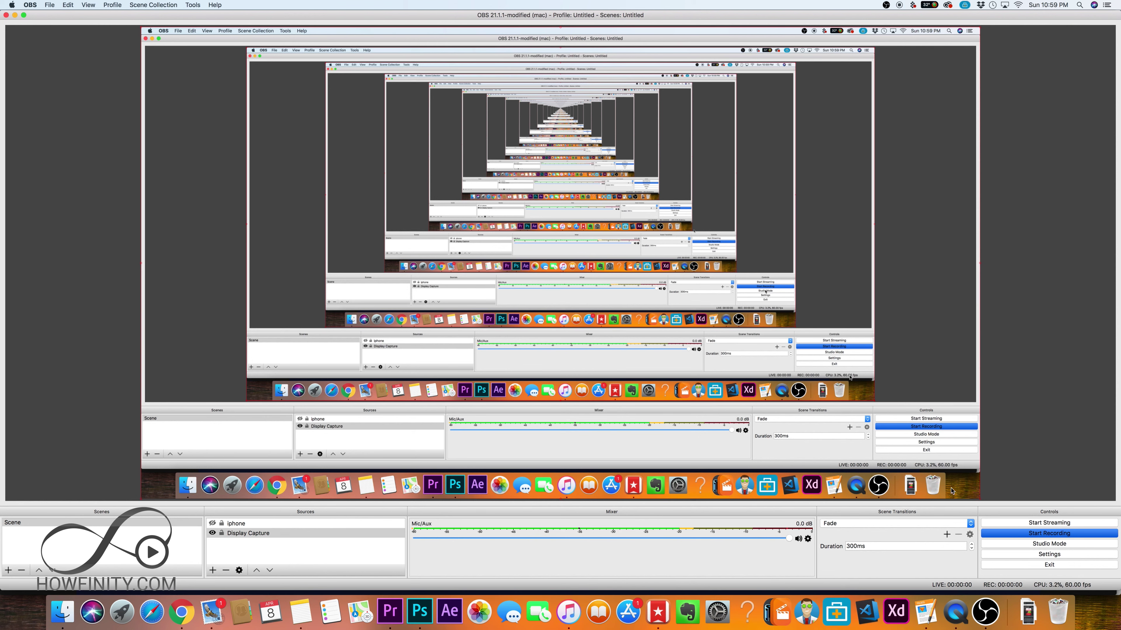
Record a few seconds of the Display Capture scene and stop the recording.
click(1030, 534)
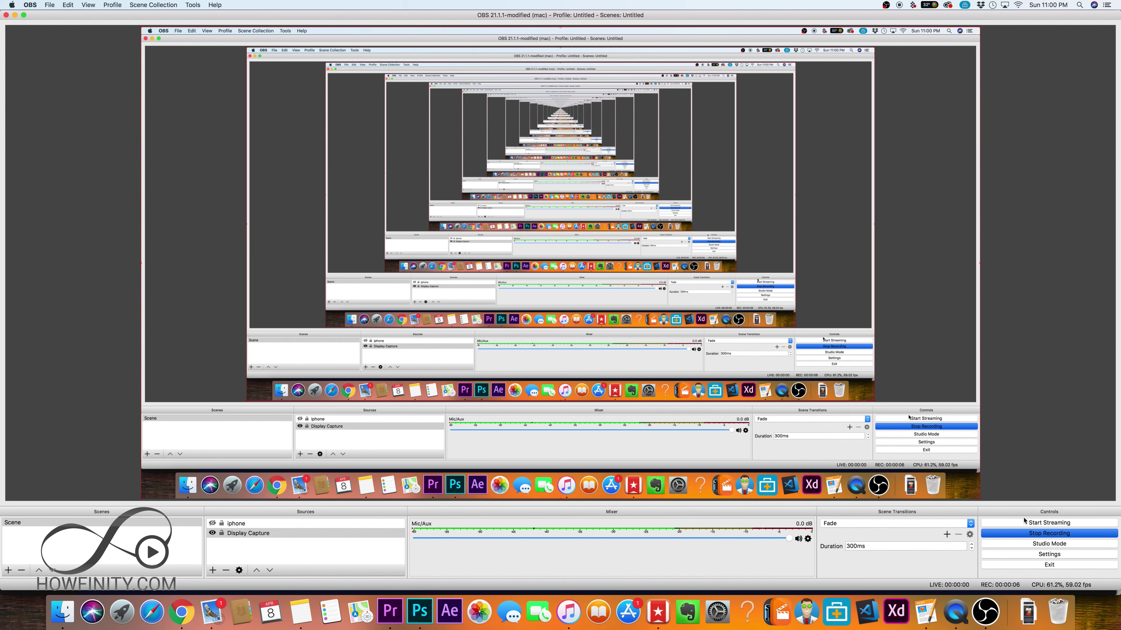
click(1022, 534)
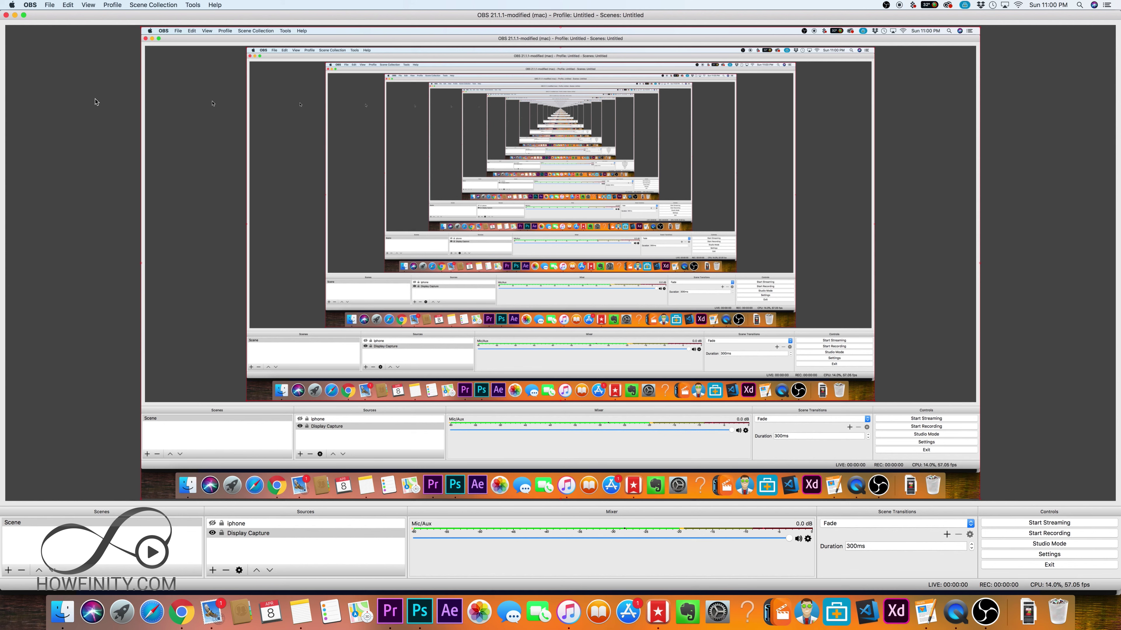
click(48, 6)
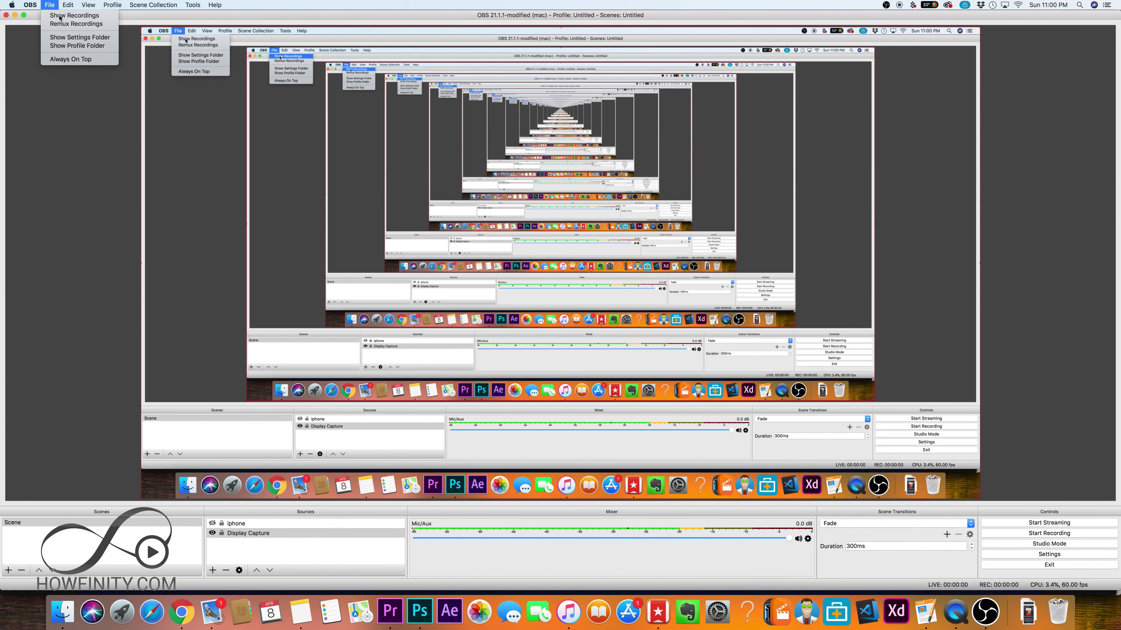
click(61, 16)
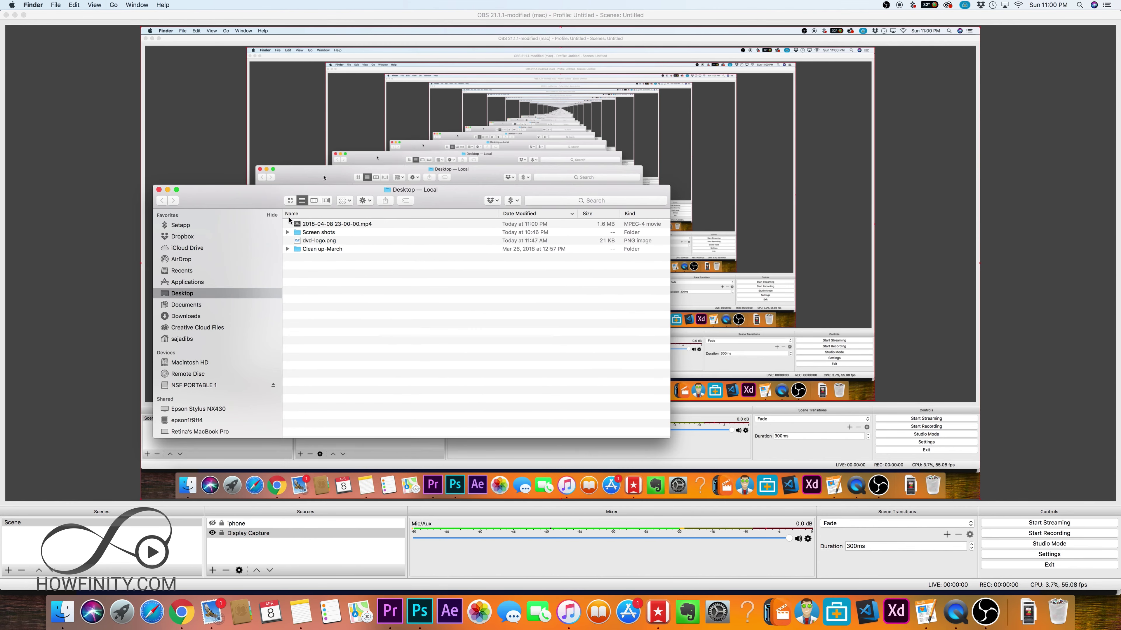
click(356, 225)
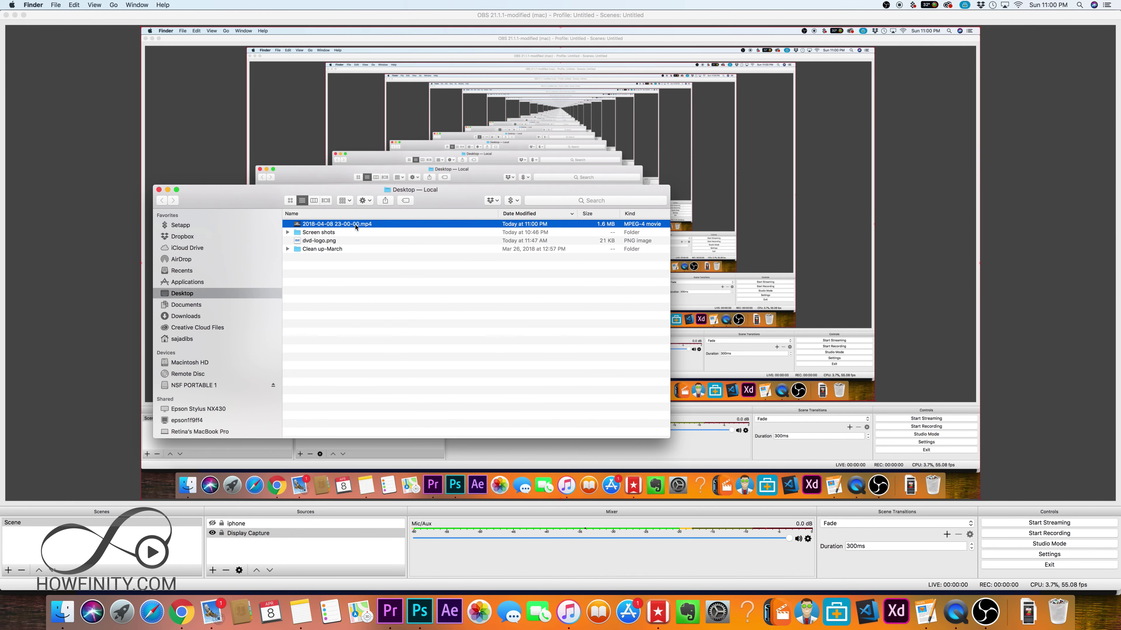
key(space)
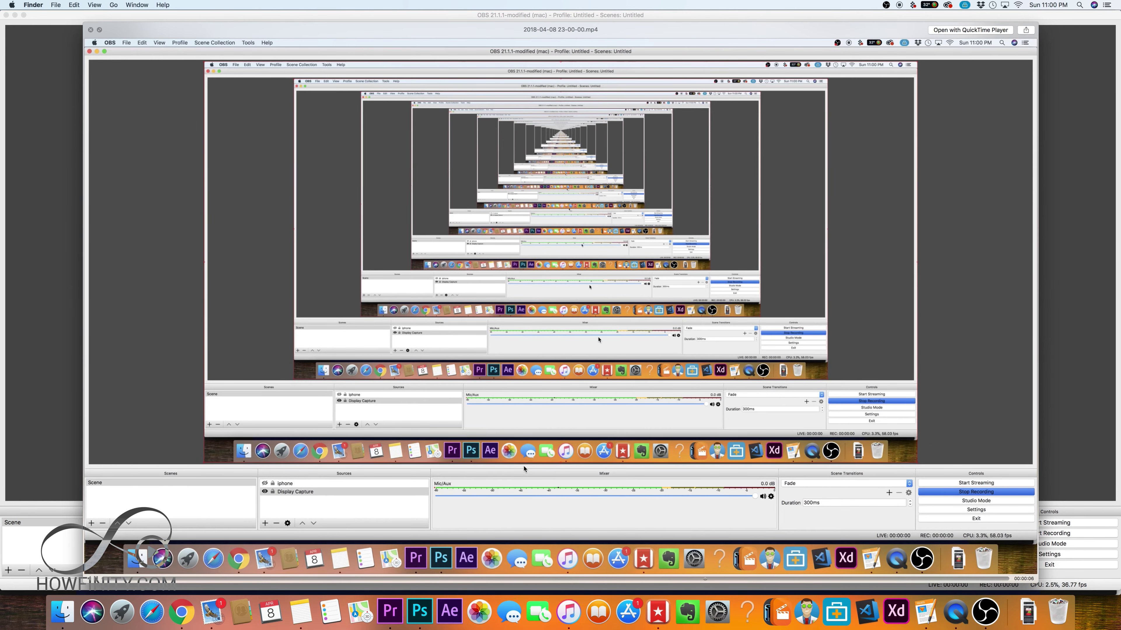
Close the clip preview and the Finder window, and switch the scene from Display Capture to the iphone source in OBS.
key(space)
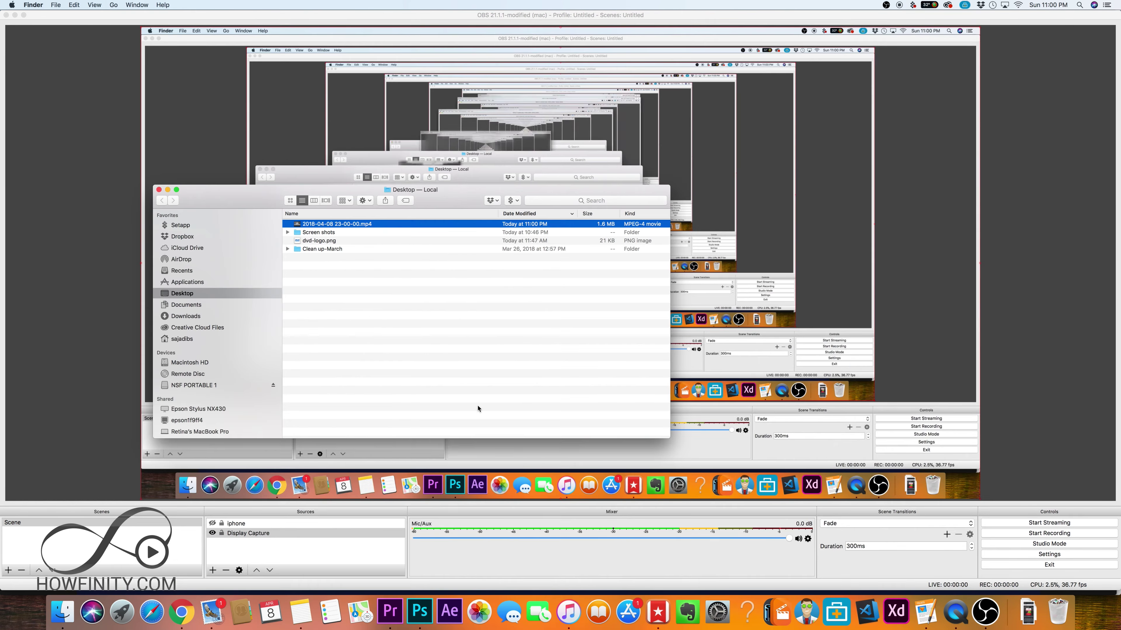
click(160, 190)
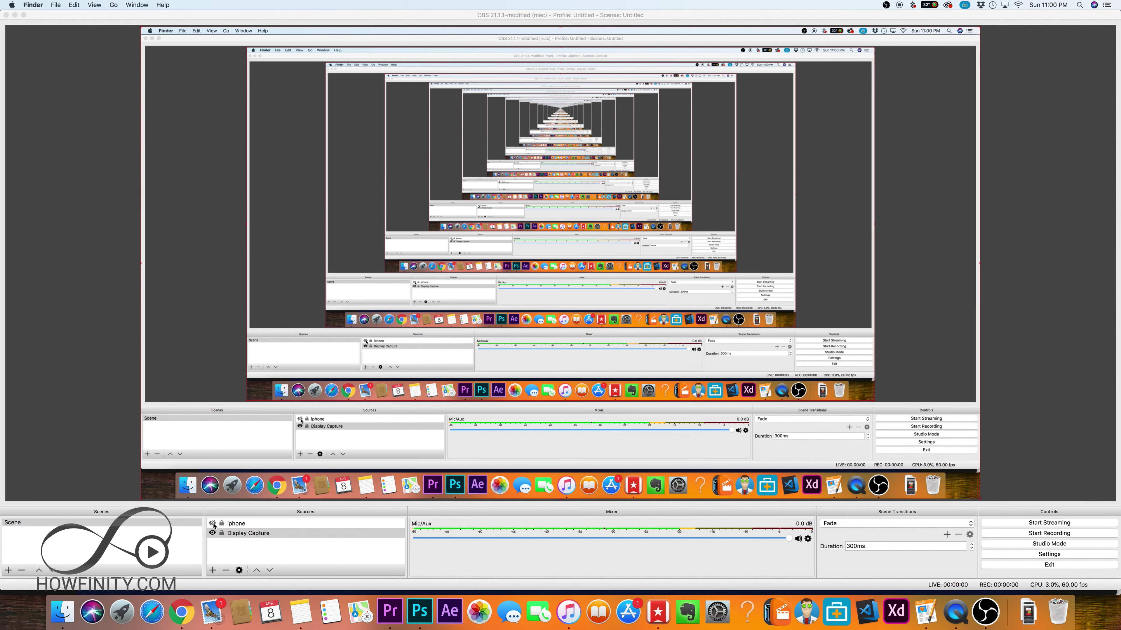
click(213, 534)
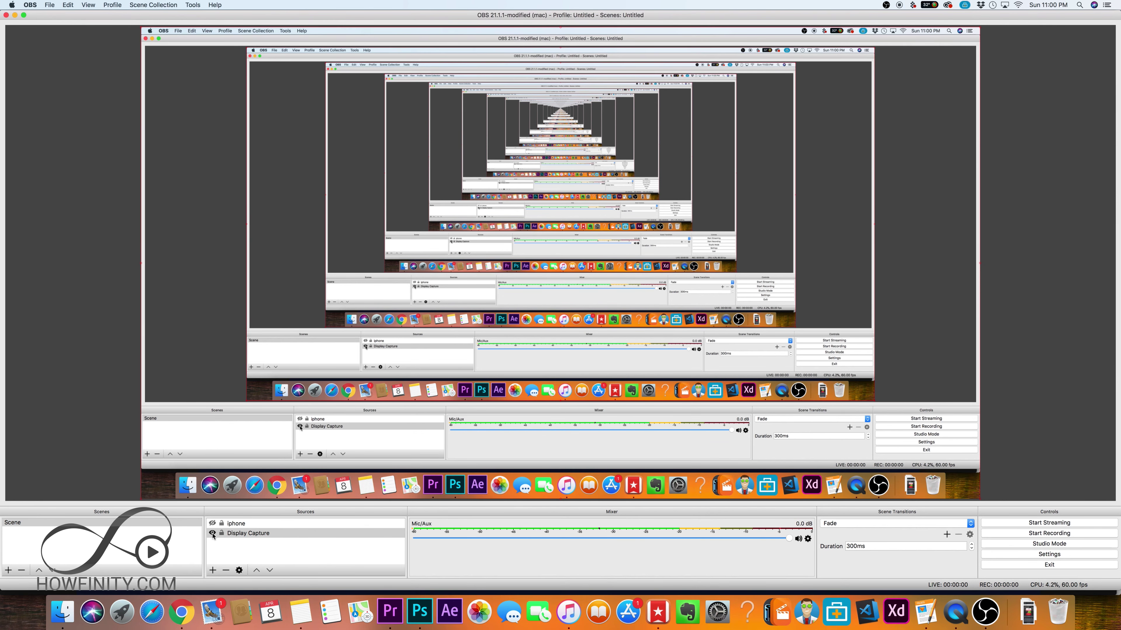
click(213, 534)
click(213, 524)
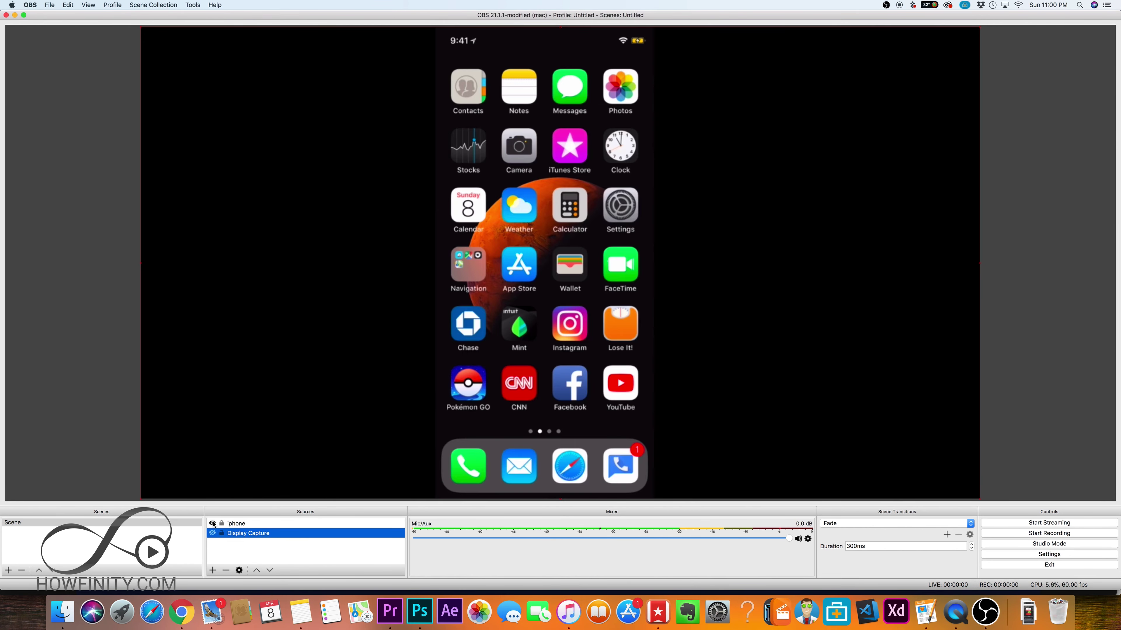
Record a few seconds of the iphone source and stop the recording.
click(1035, 534)
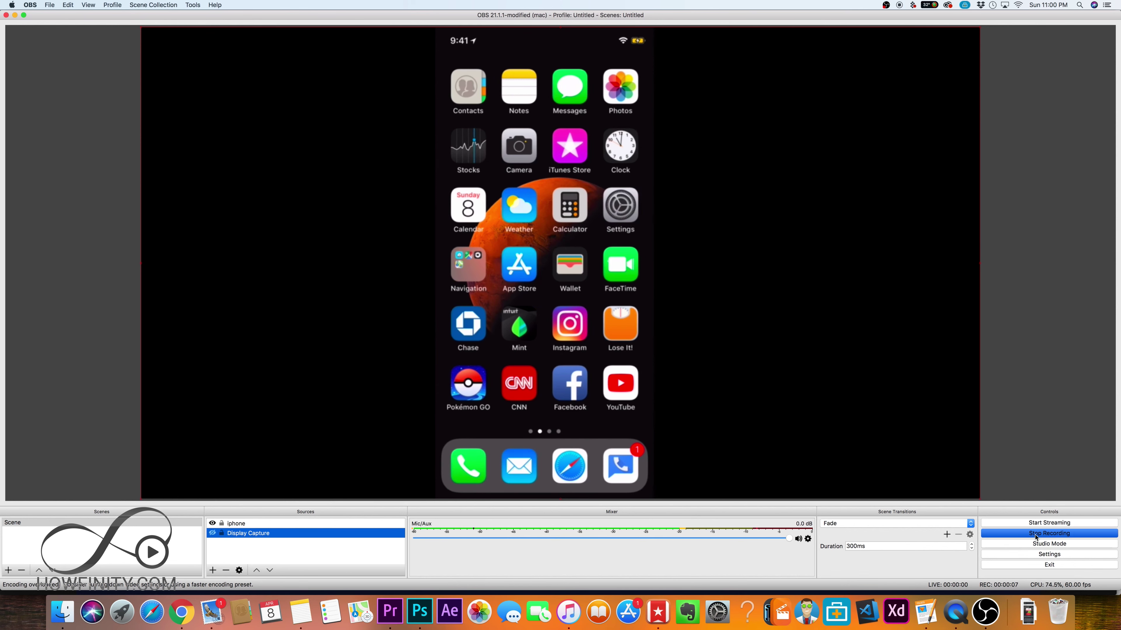
click(1036, 534)
click(50, 5)
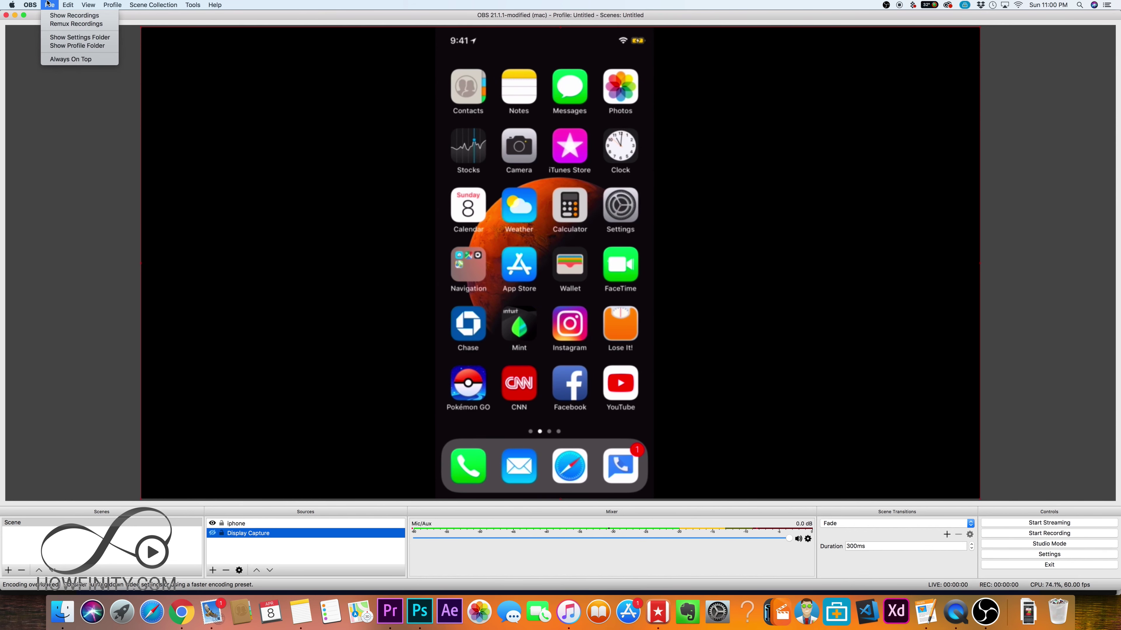
click(62, 16)
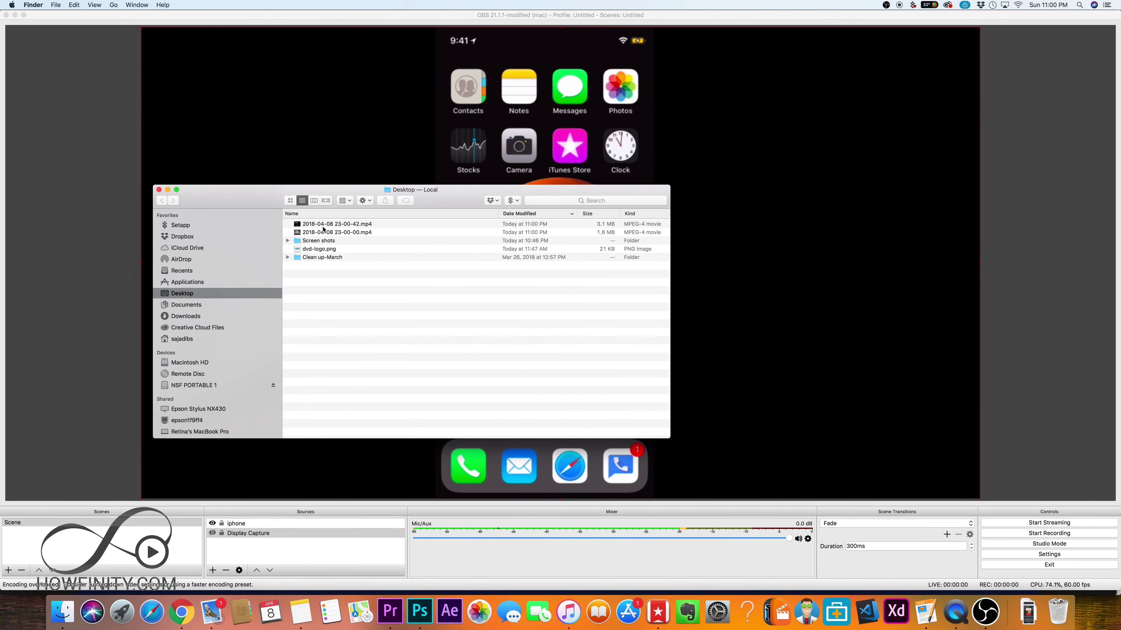
click(323, 225)
key(space)
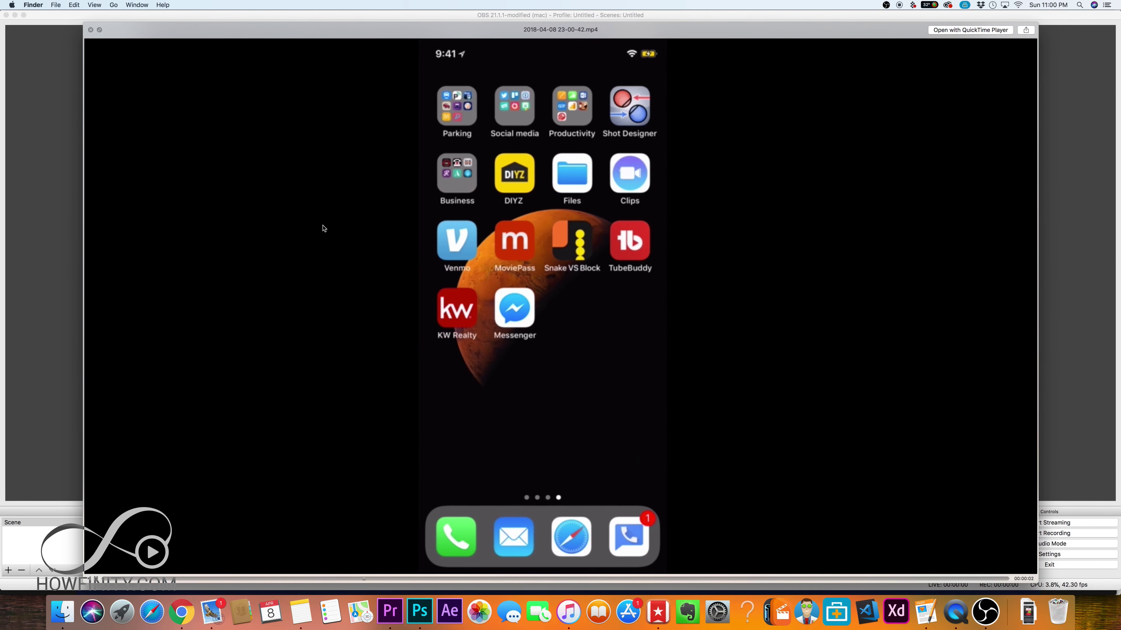
key(space)
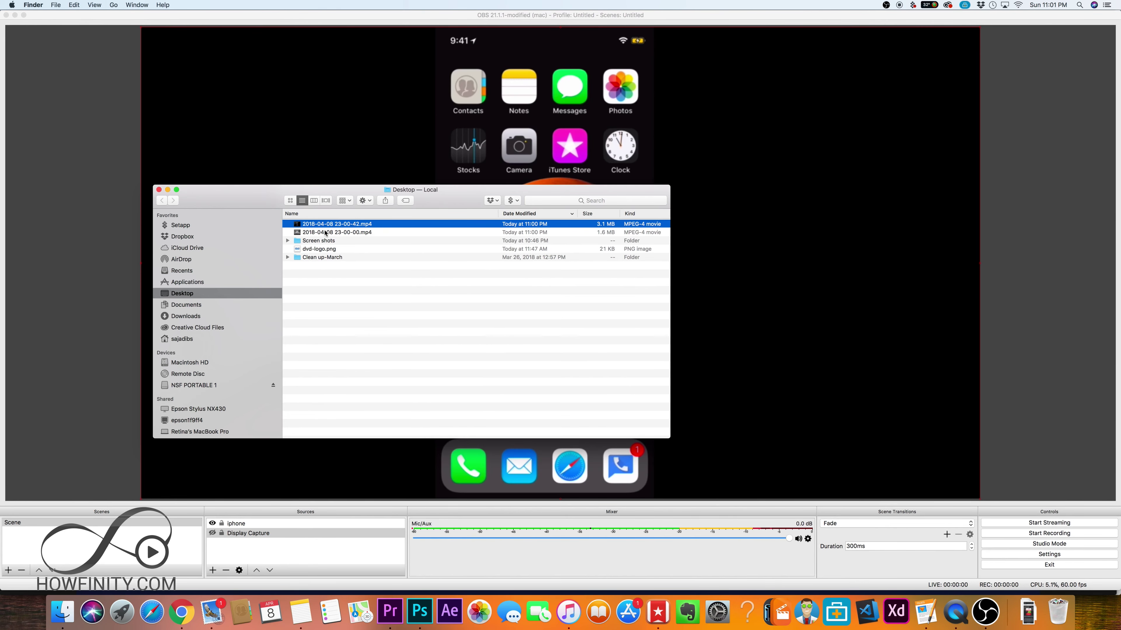
Return to OBS and hide the iphone source so the scene shows Display Capture.
click(329, 177)
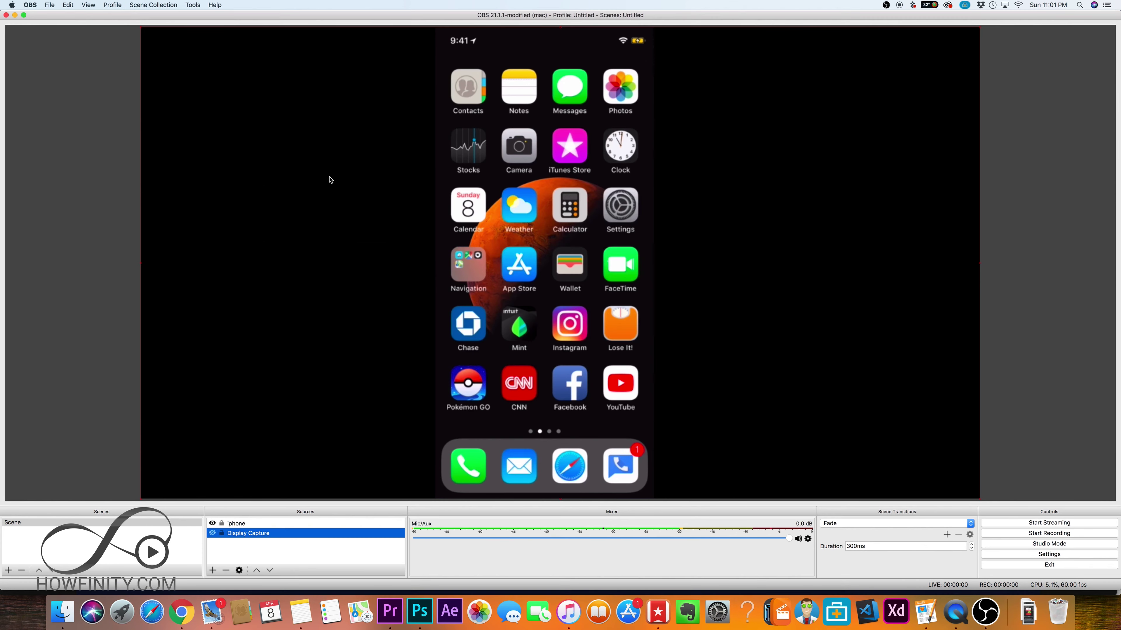
click(212, 524)
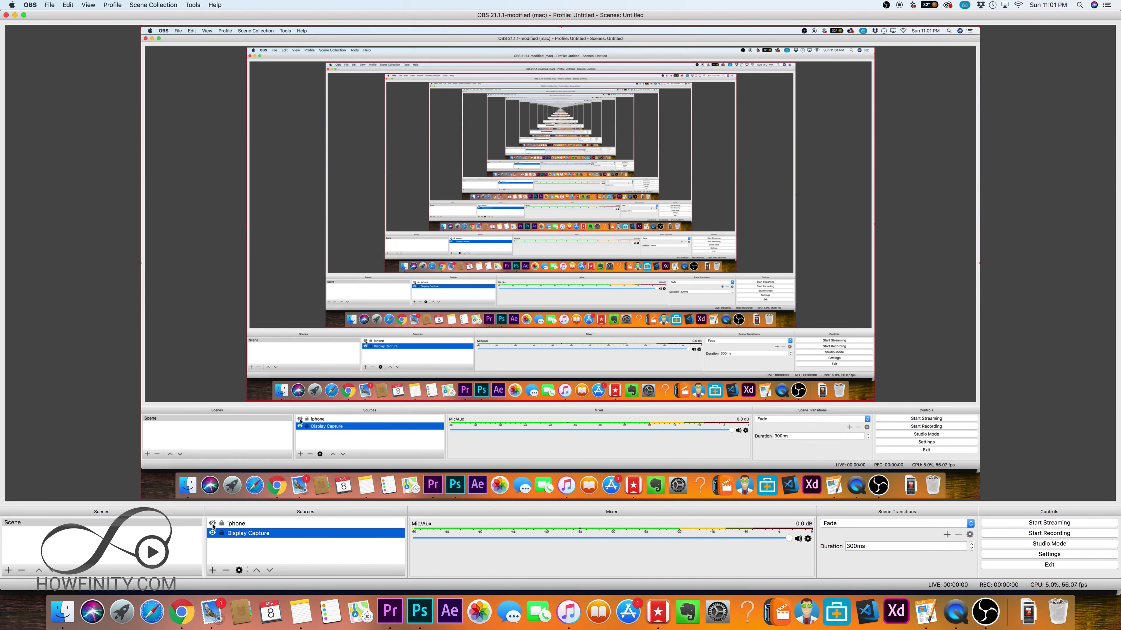